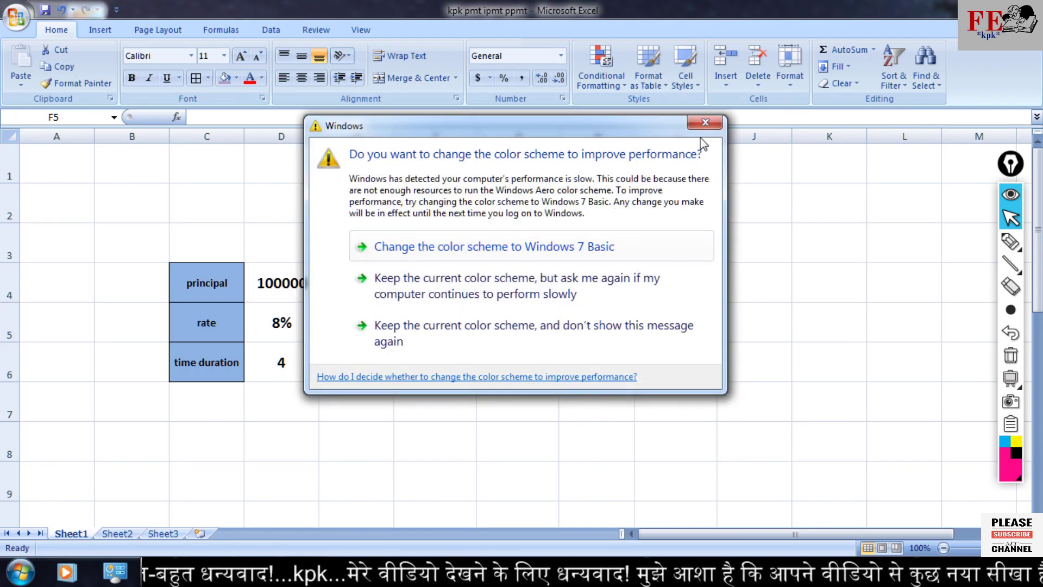
# Step: Keep the current colour scheme, then start =PMT( in F5 with D5 as the rate
pyautogui.click(560, 329)
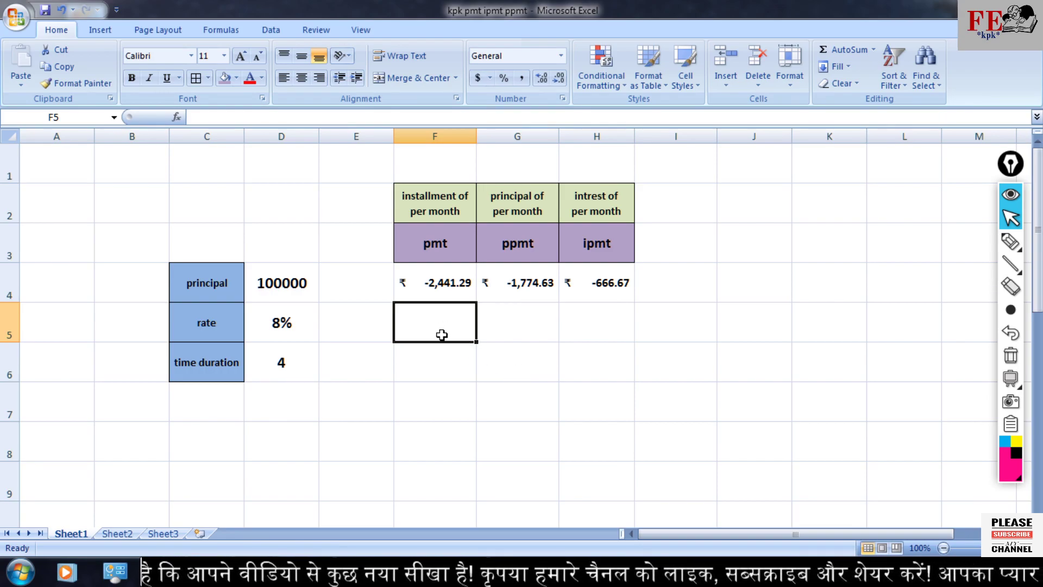
pyautogui.write('=')
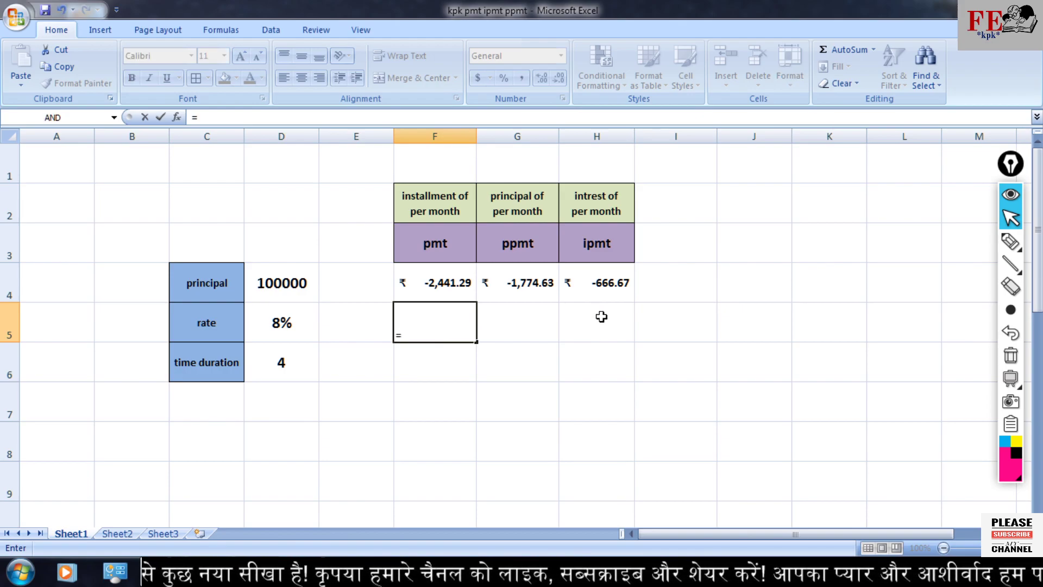
pyautogui.write('pp')
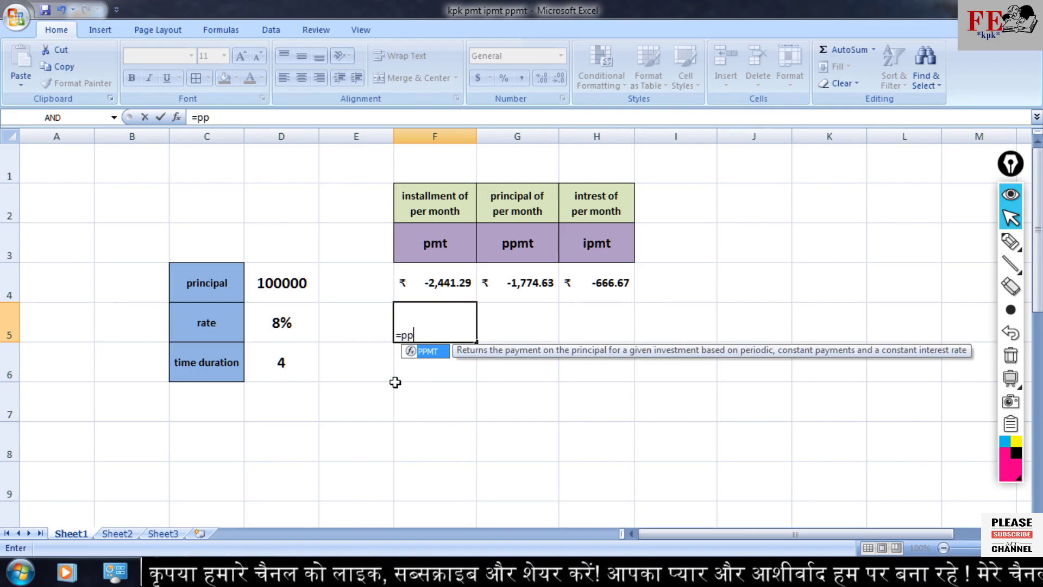
pyautogui.press('BackSpace')
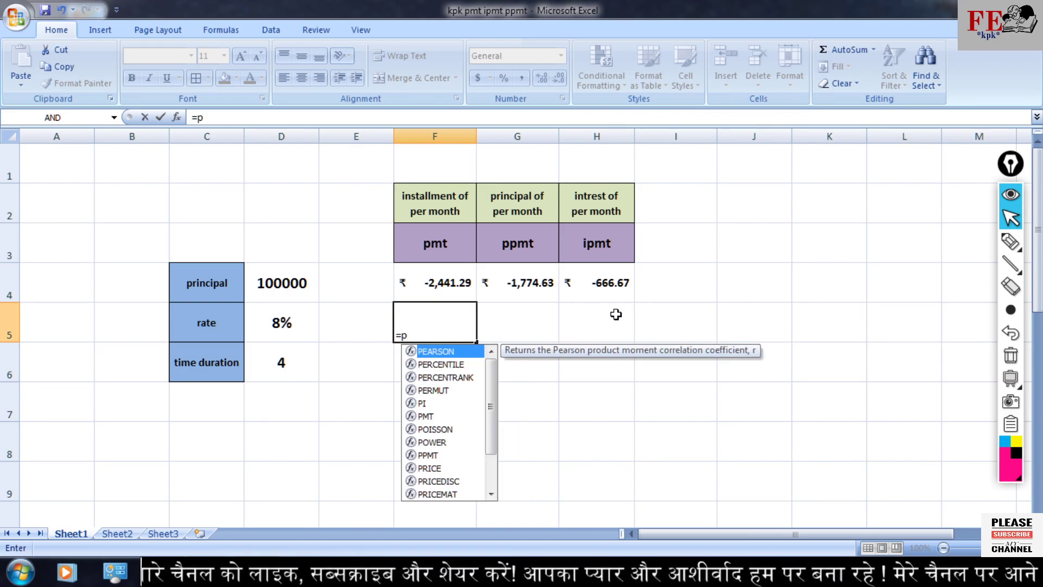
pyautogui.write('mt')
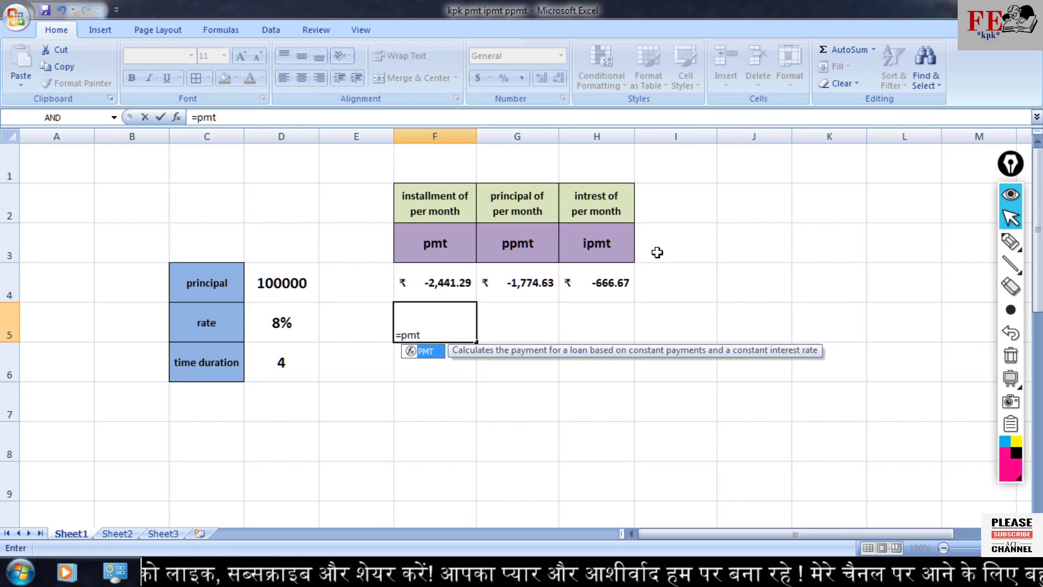
pyautogui.doubleClick(423, 353)
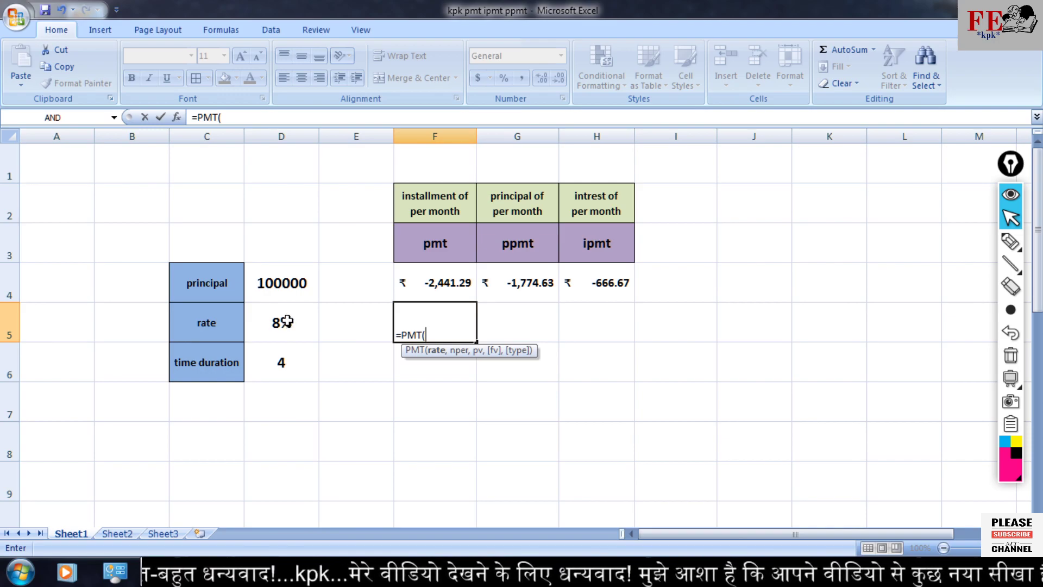
pyautogui.click(284, 321)
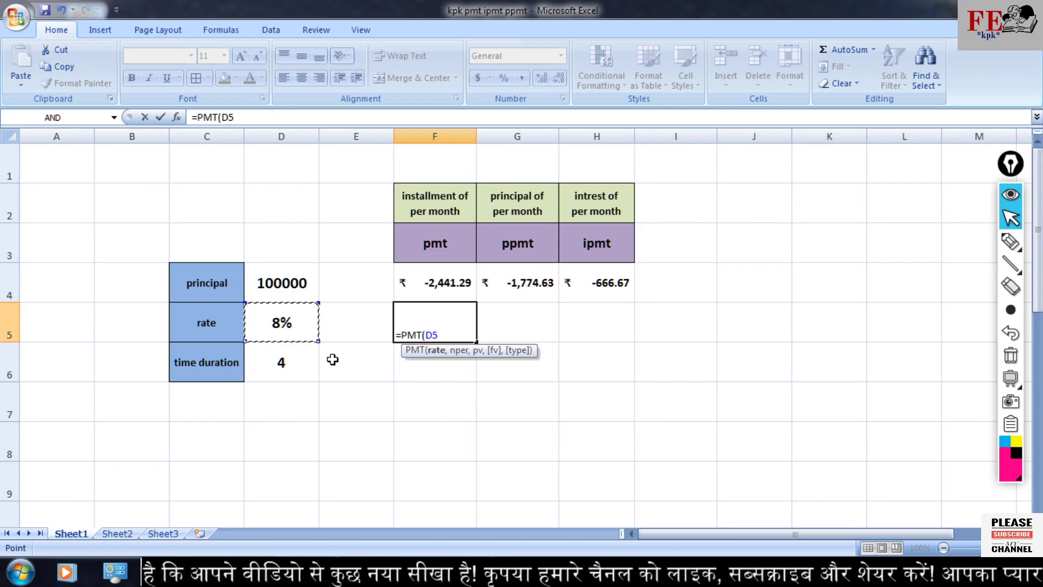
# Step: Complete the PMT arguments as D5/12, D6*12, D4, 0 so F5 shows ($2,441.29)
pyautogui.write('/12')
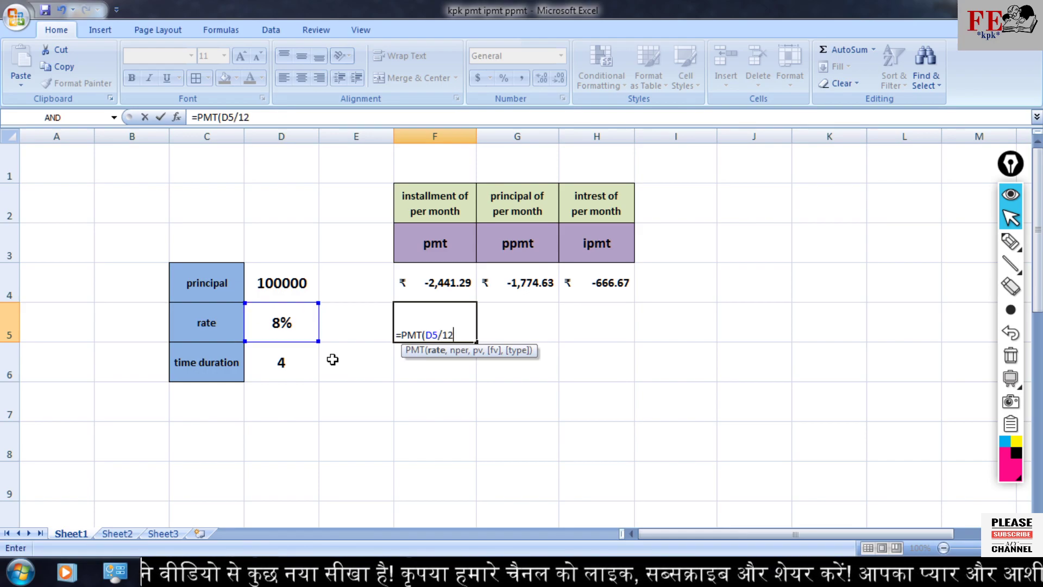
pyautogui.write(',')
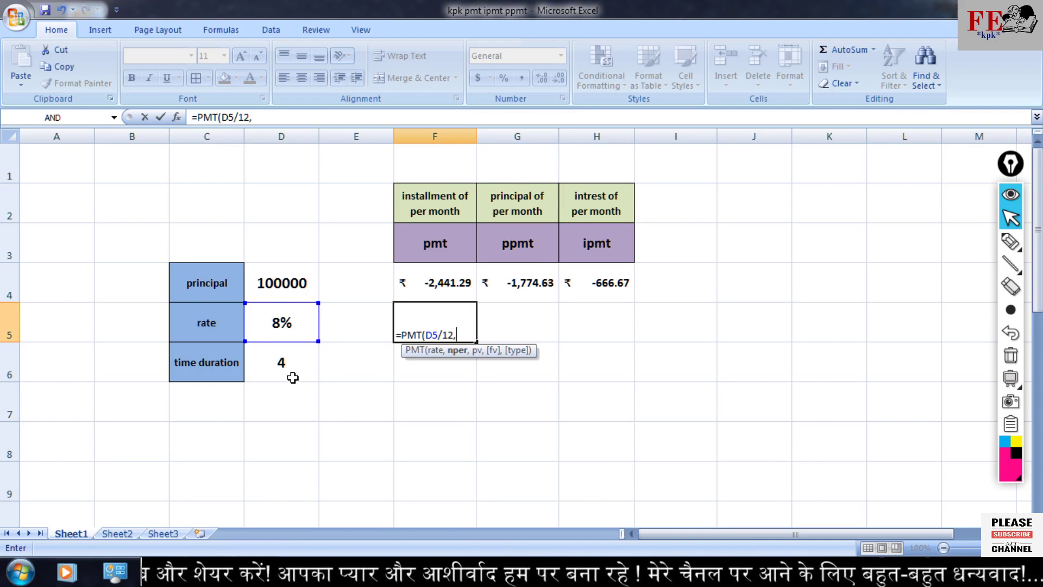
pyautogui.click(294, 373)
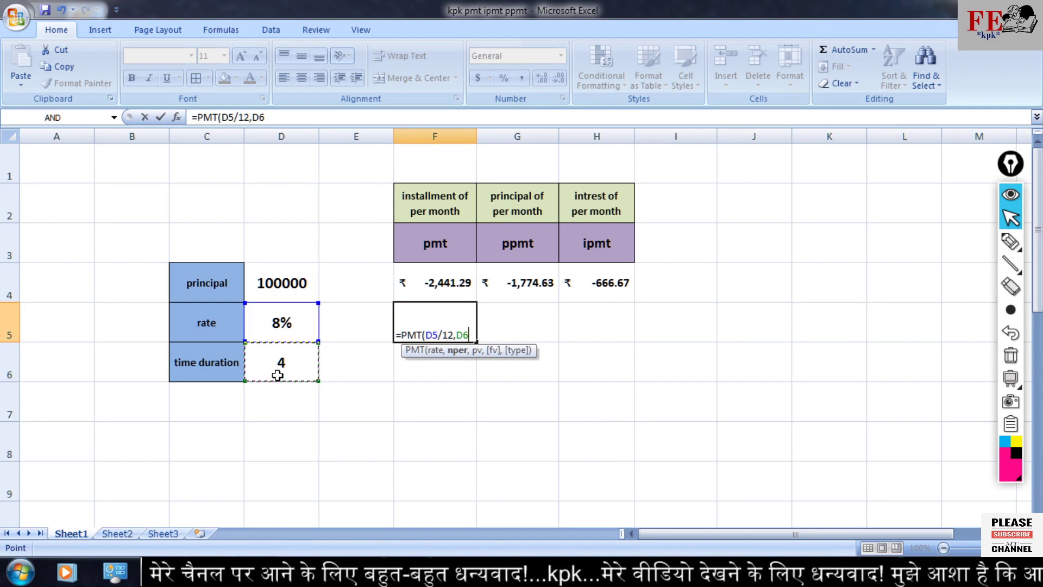
pyautogui.write('*')
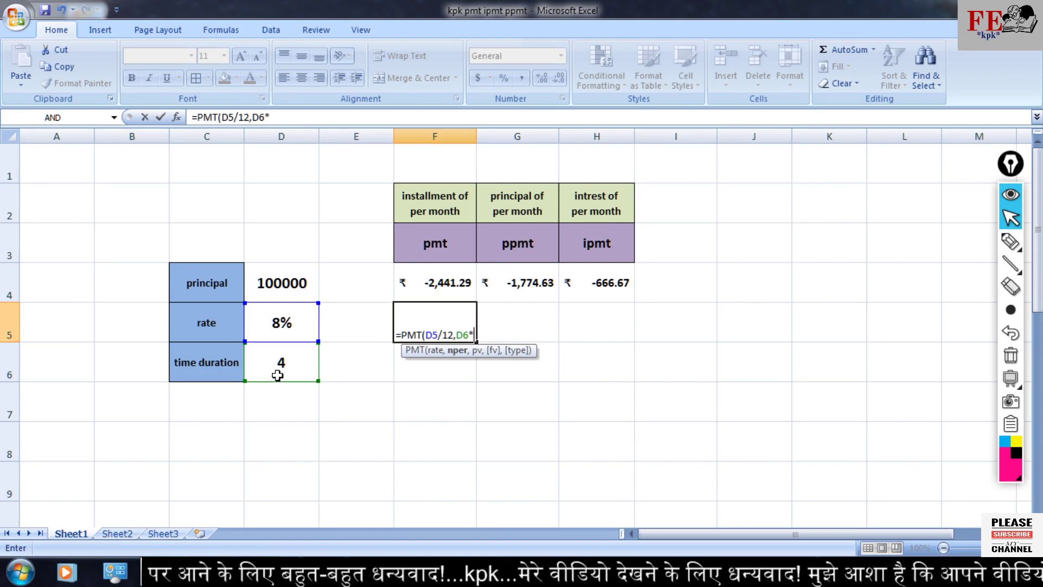
pyautogui.write('12')
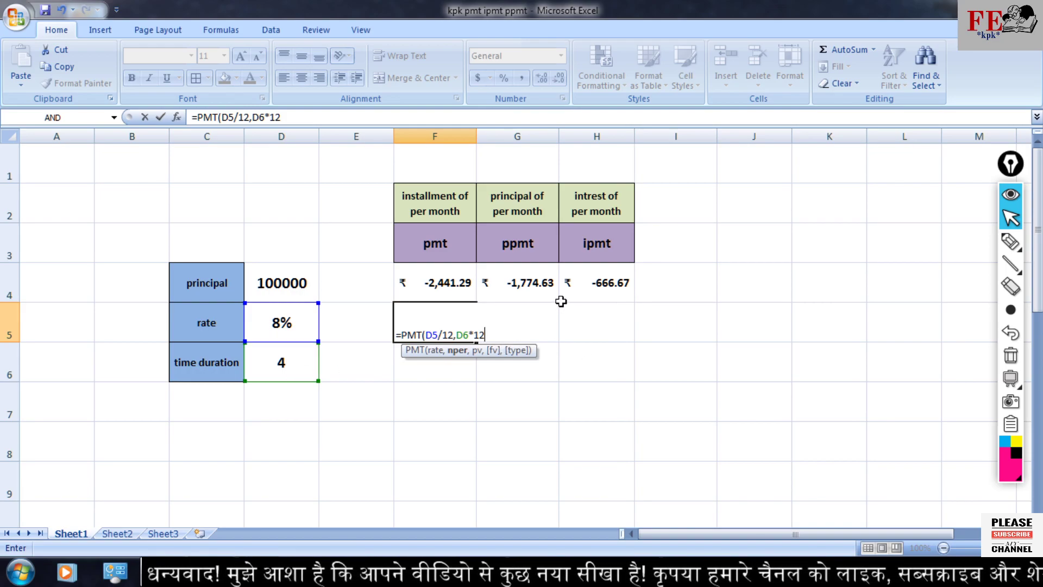
pyautogui.write(',')
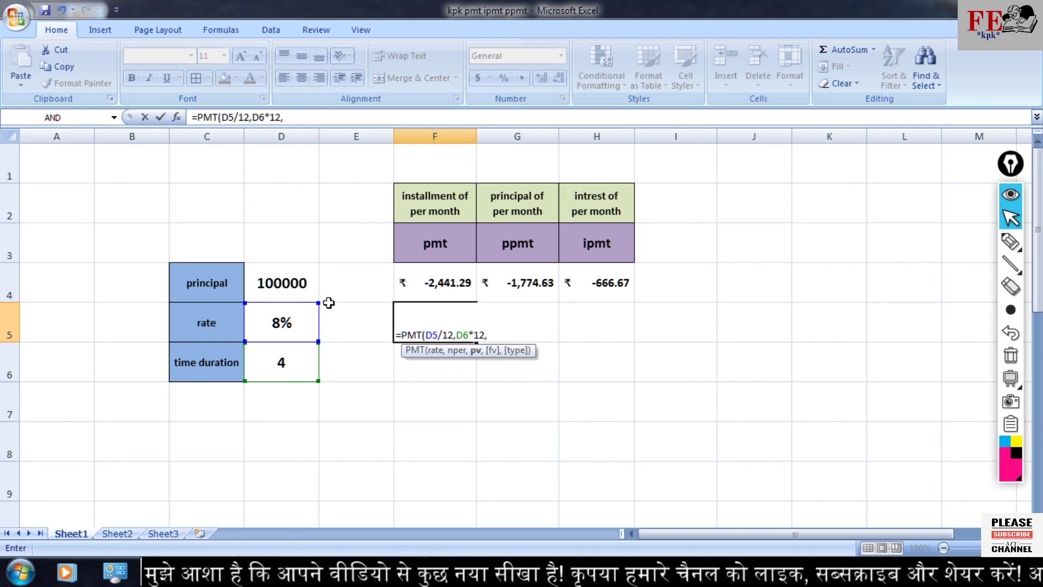
pyautogui.click(295, 283)
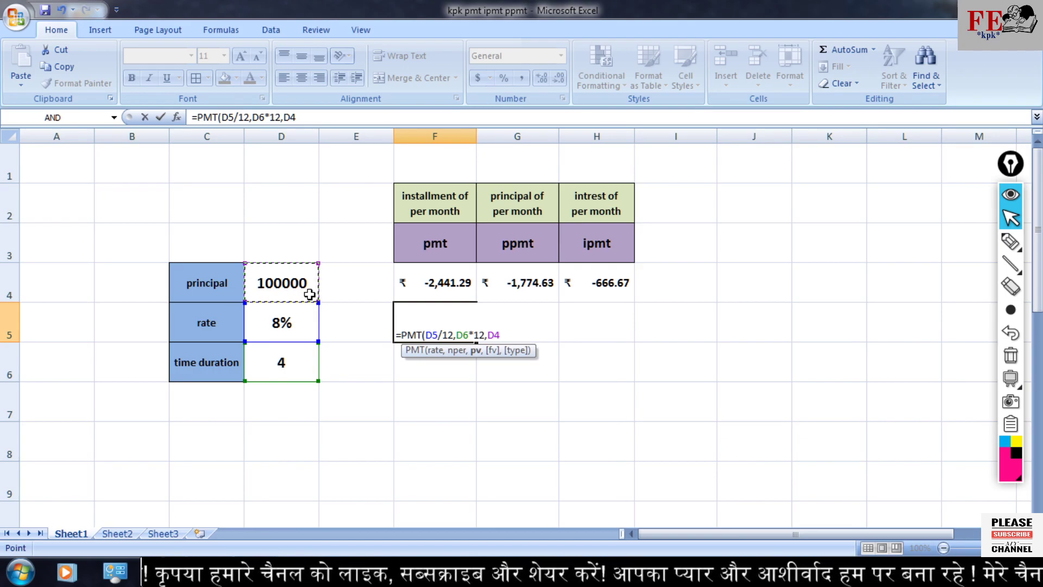
pyautogui.write(',')
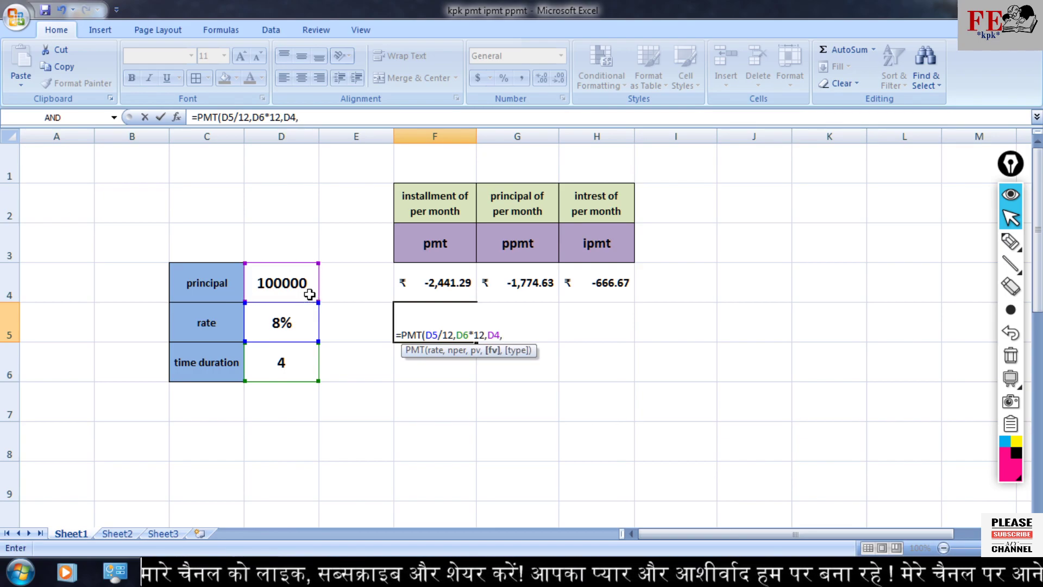
pyautogui.write('0')
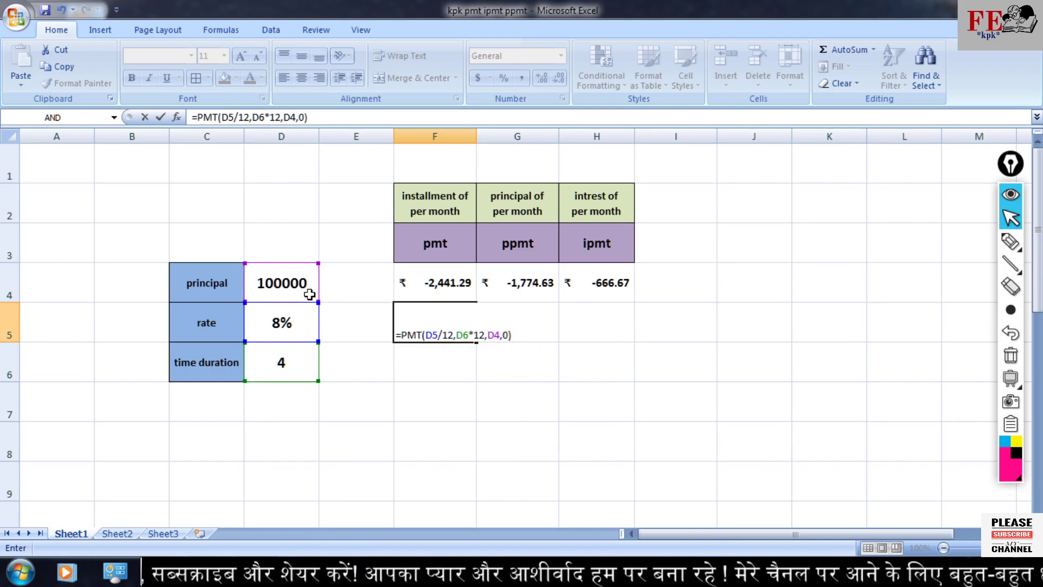
pyautogui.press('Return')
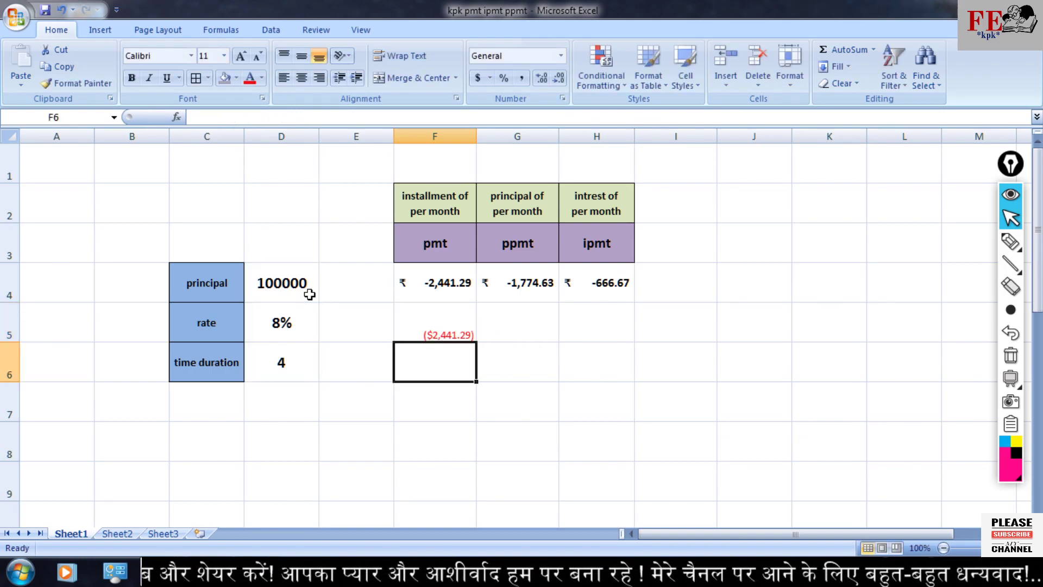
# Step: Format F5 as Accounting with the Hindi (India) rupee symbol, showing ₹ -2,441.29
pyautogui.click(436, 326)
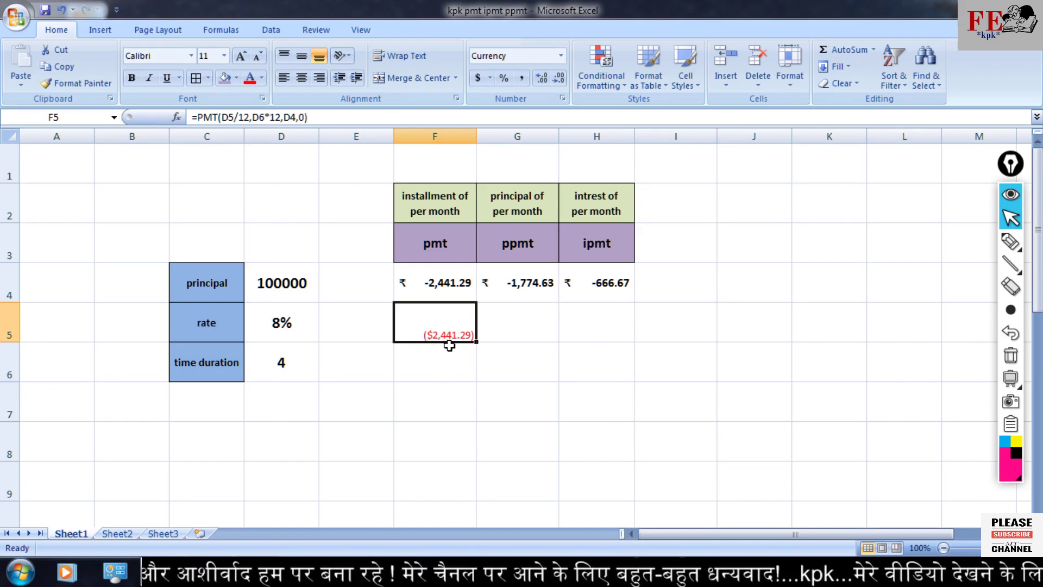
pyautogui.click(489, 78)
pyautogui.click(522, 183)
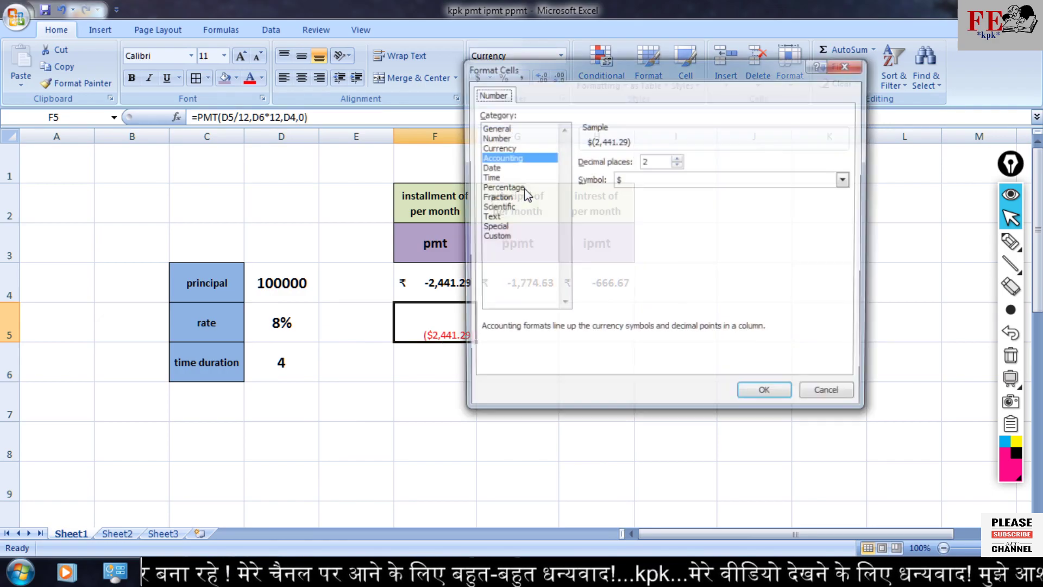
pyautogui.click(851, 180)
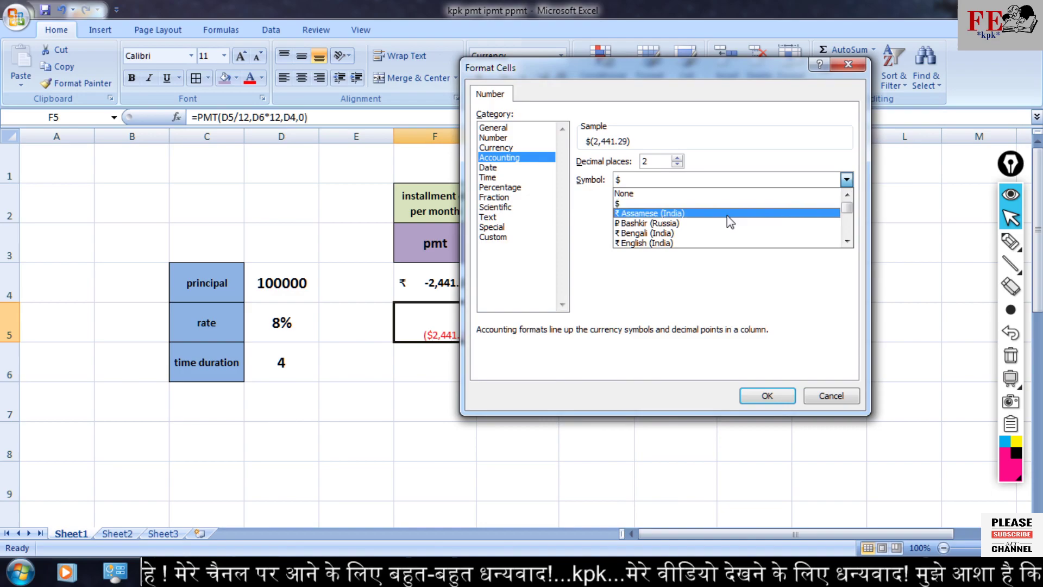
pyautogui.scroll(-1, 706, 245)
pyautogui.click(706, 242)
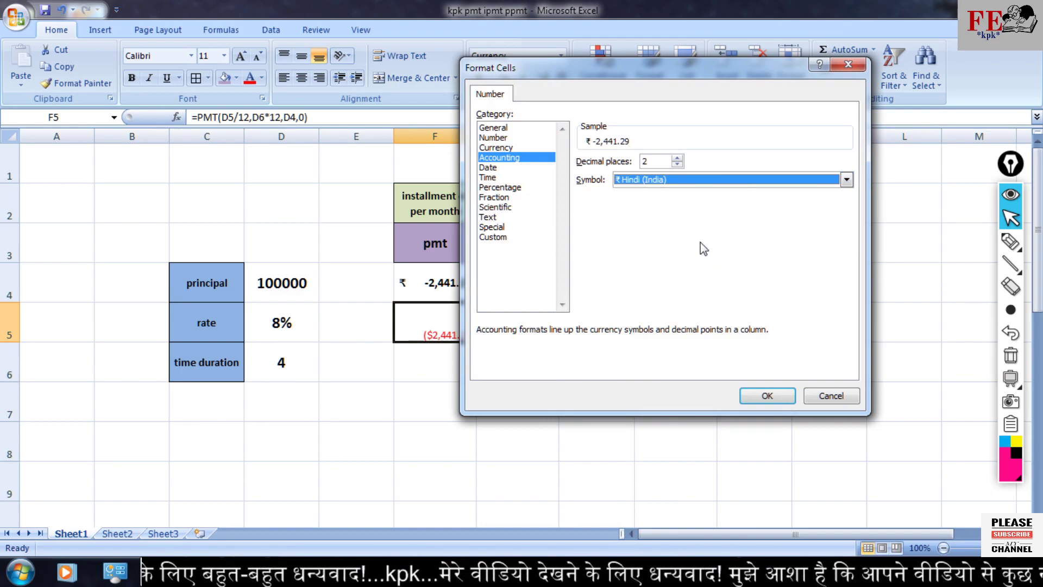
pyautogui.click(767, 395)
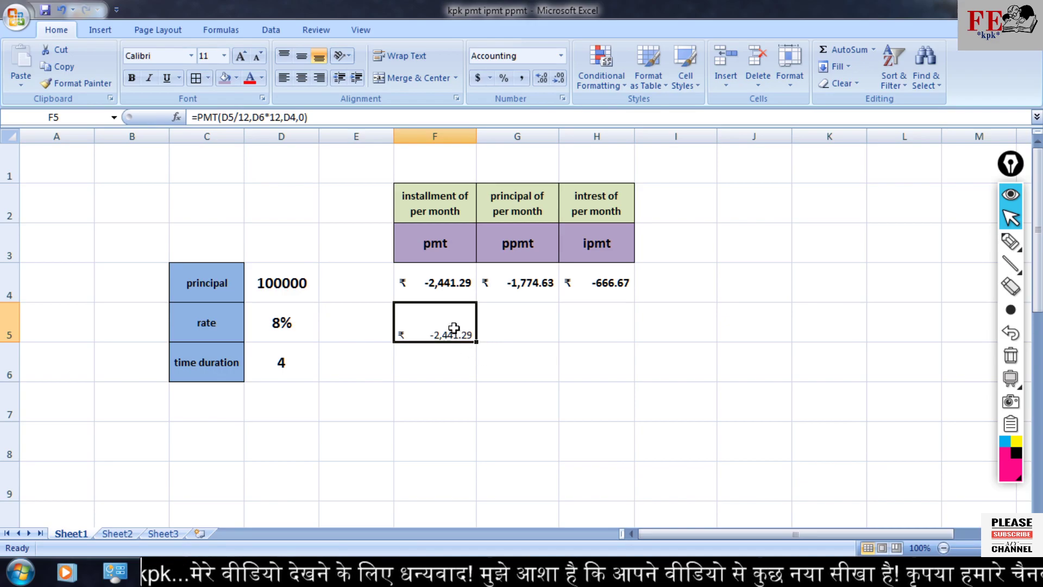
# Step: Recheck the F5 installment formula and select G5 for the principal part
pyautogui.click(510, 327)
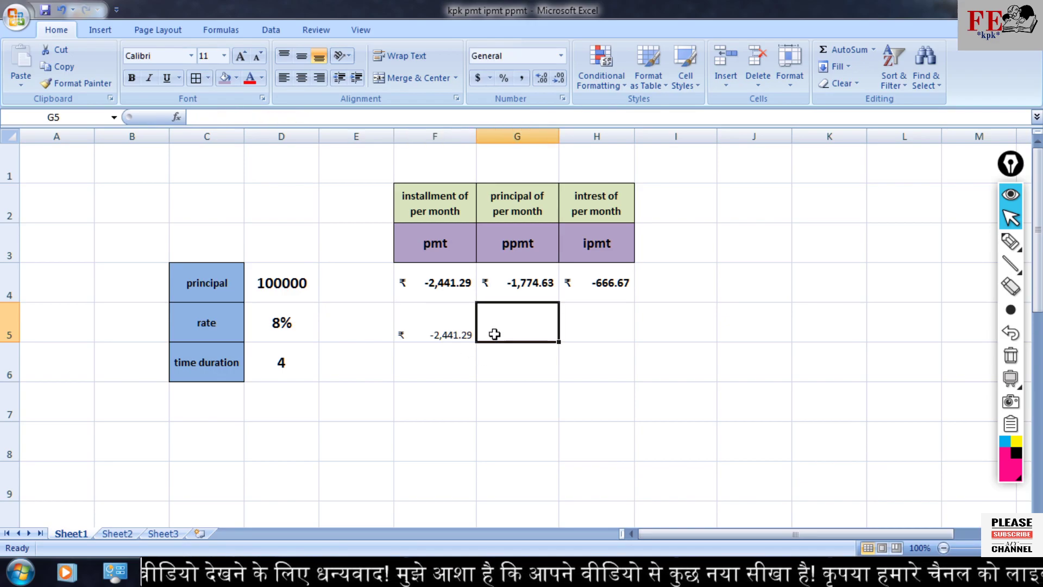
pyautogui.click(444, 328)
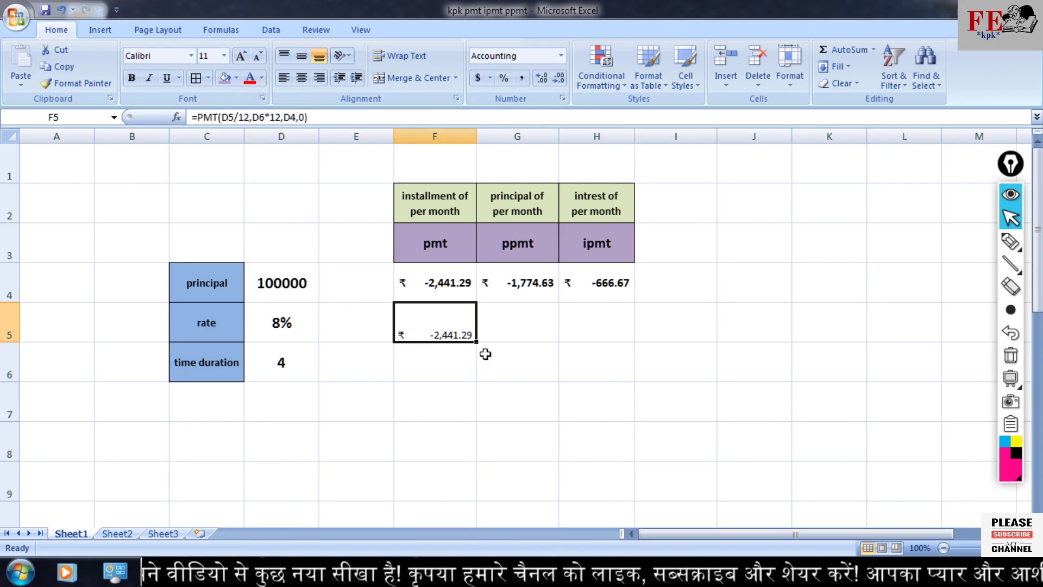
pyautogui.click(508, 326)
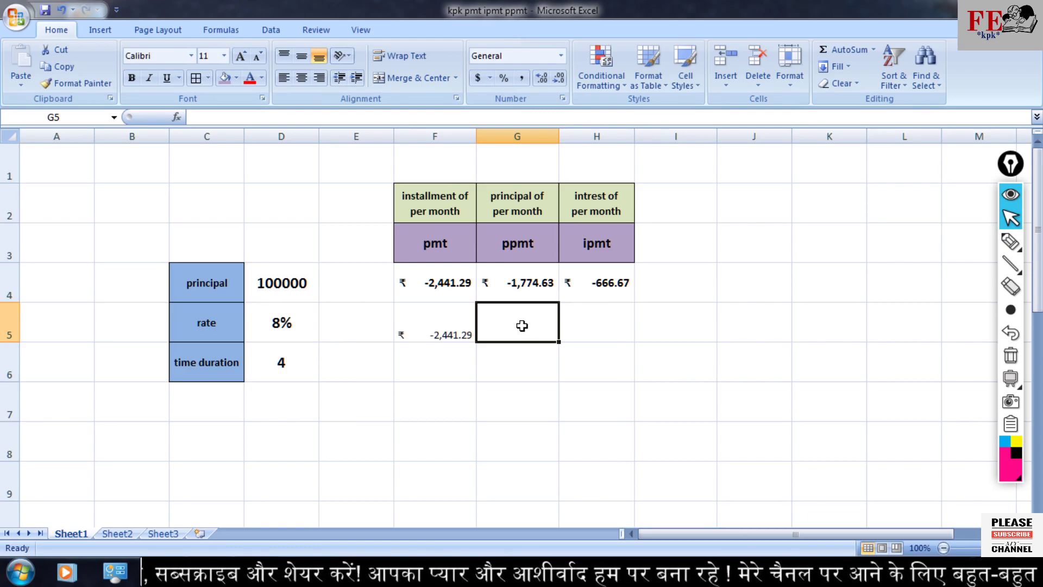
# Step: Enter =PPMT(D5/12,1,D6*12,D4,0) in G5, giving the first-month principal ($1,774.63)
pyautogui.write('=')
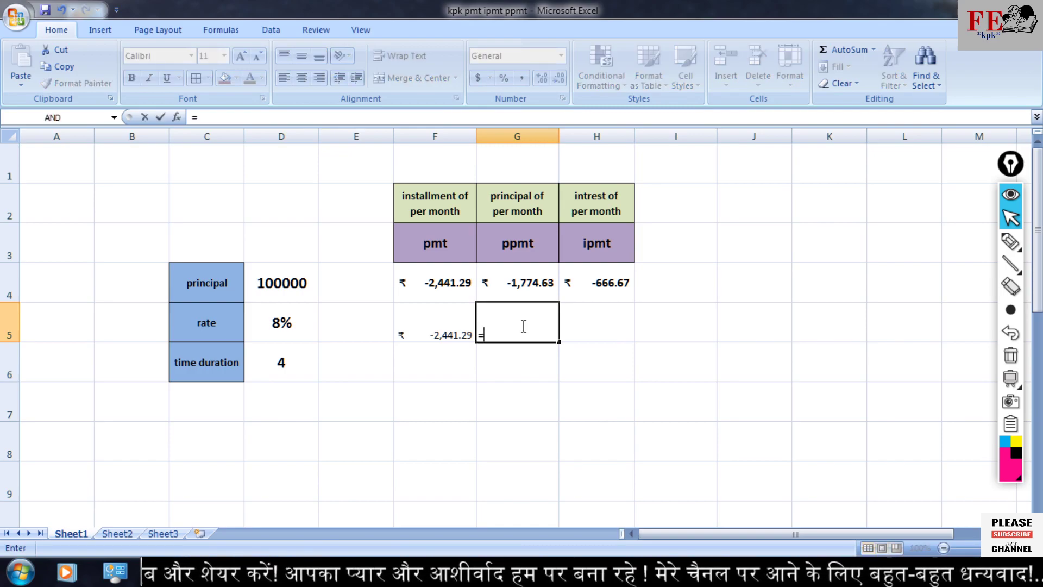
pyautogui.write('pp')
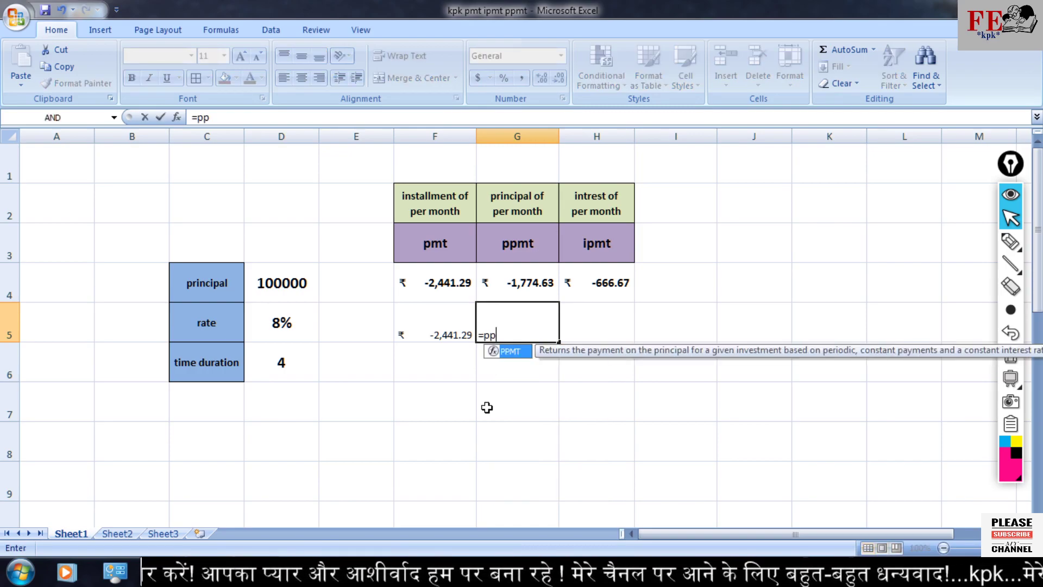
pyautogui.doubleClick(510, 351)
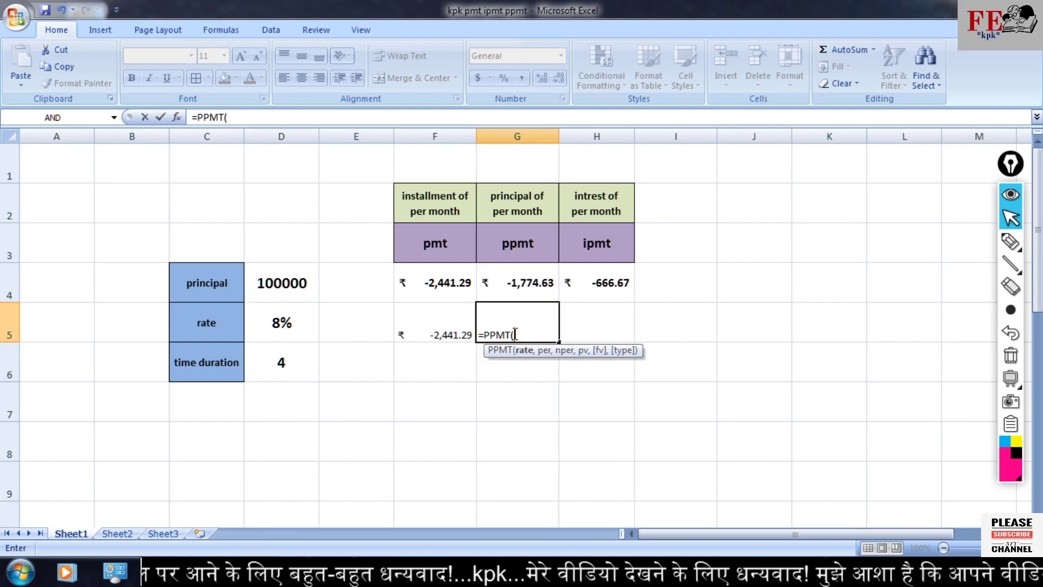
pyautogui.click(275, 331)
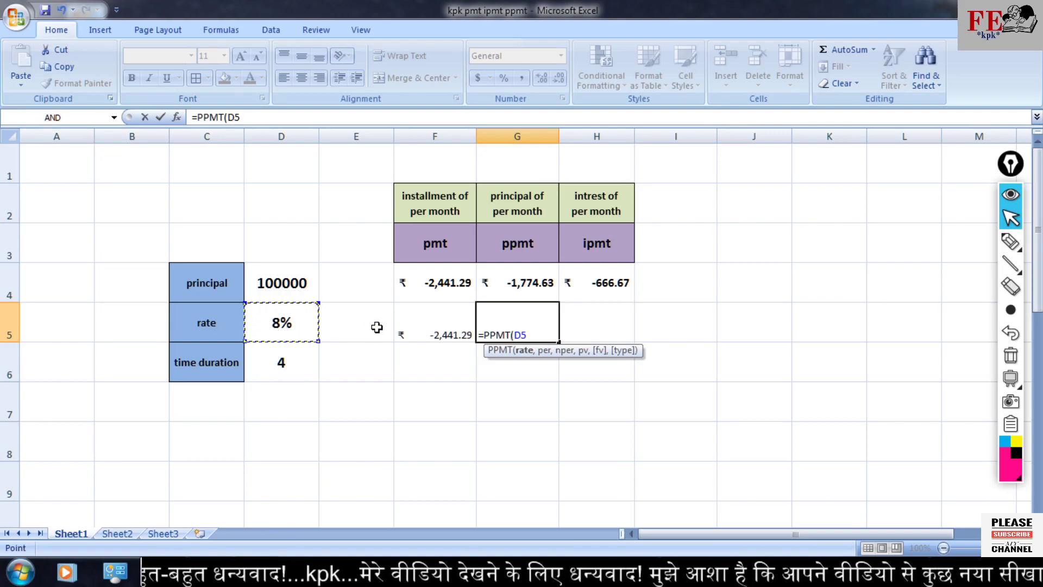
pyautogui.write('/12')
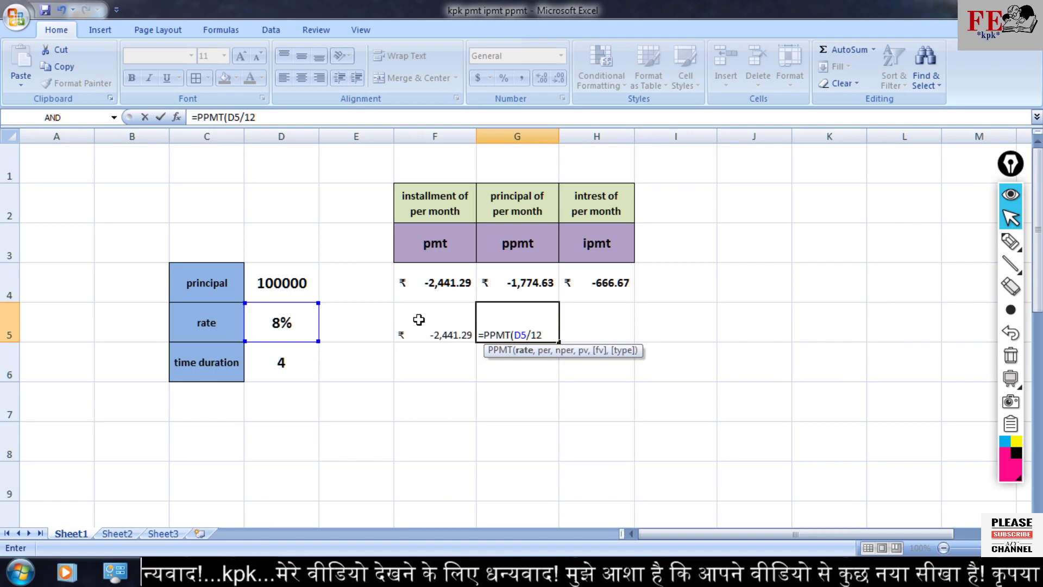
pyautogui.write(',1')
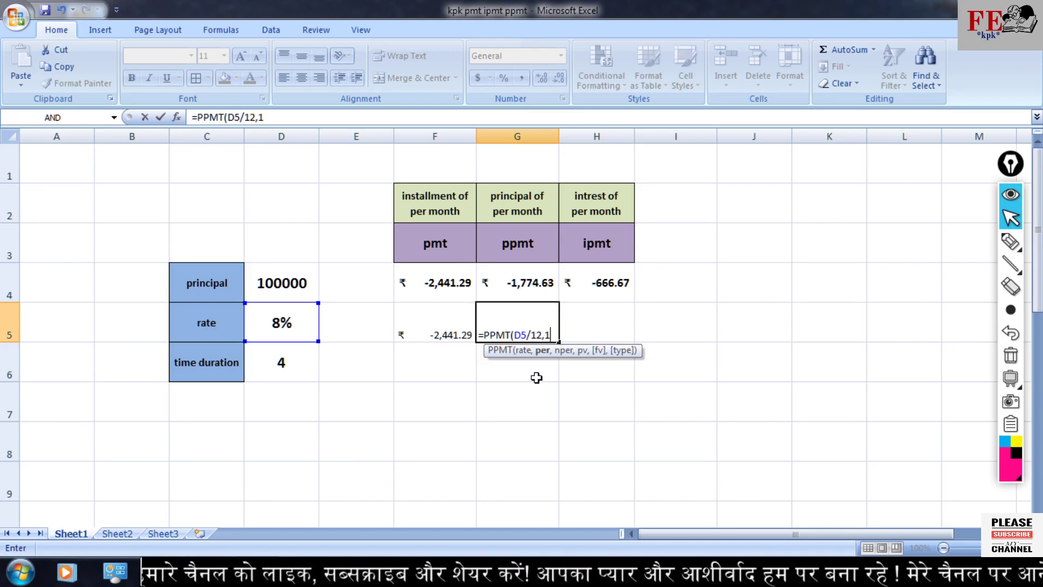
pyautogui.write(',')
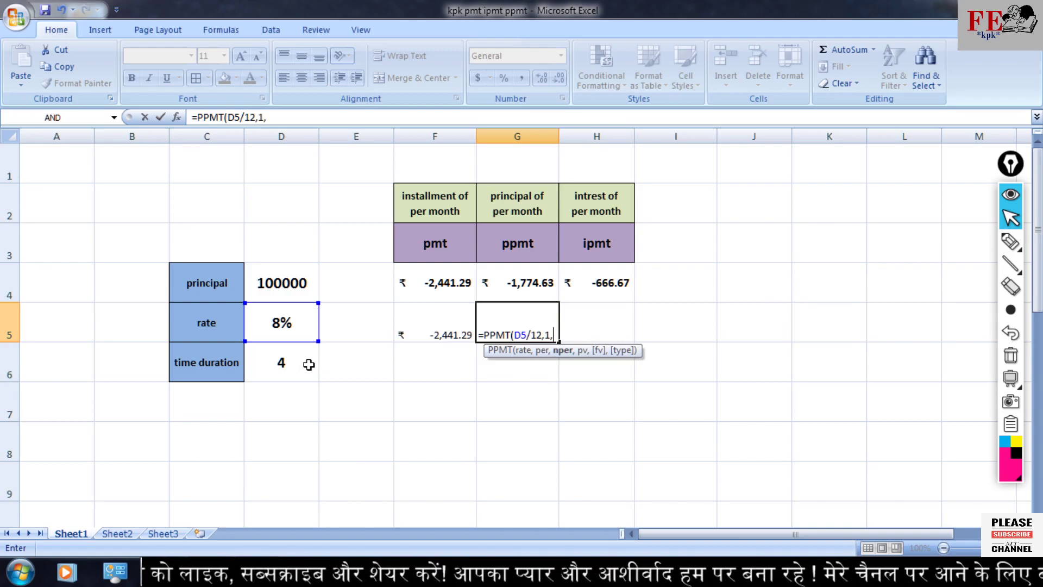
pyautogui.click(298, 361)
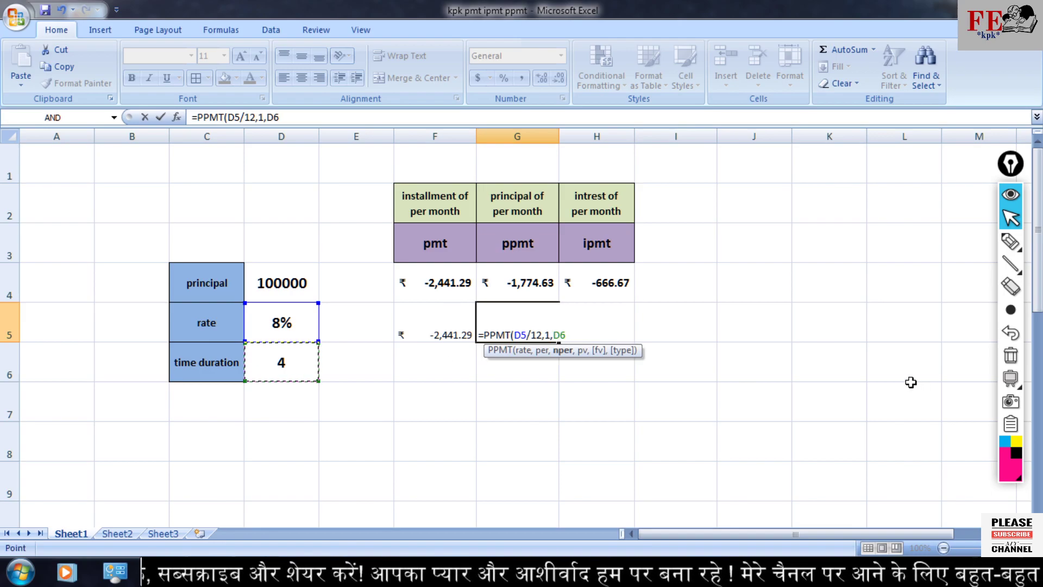
pyautogui.write('*12')
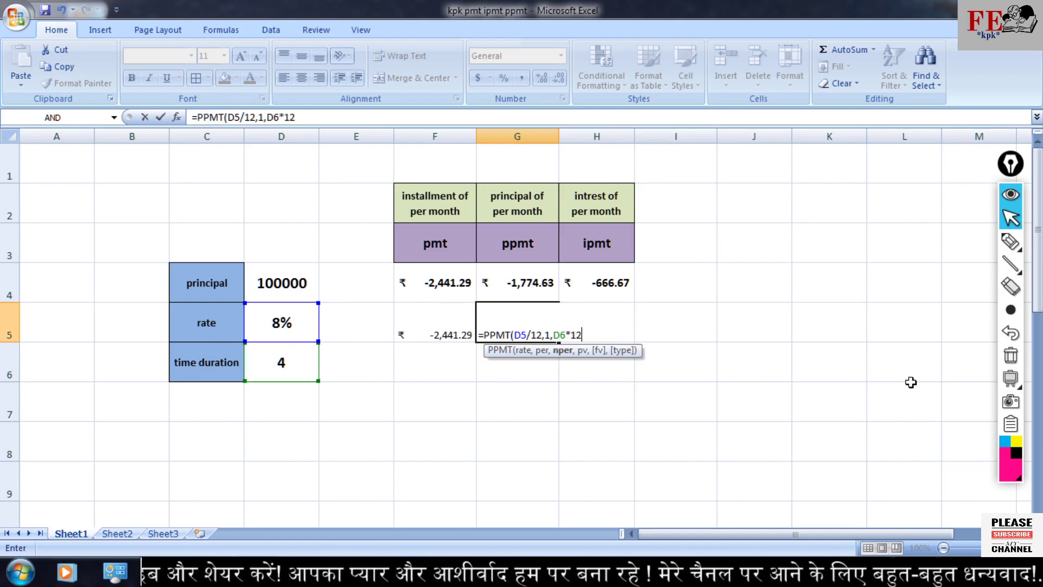
pyautogui.write(',')
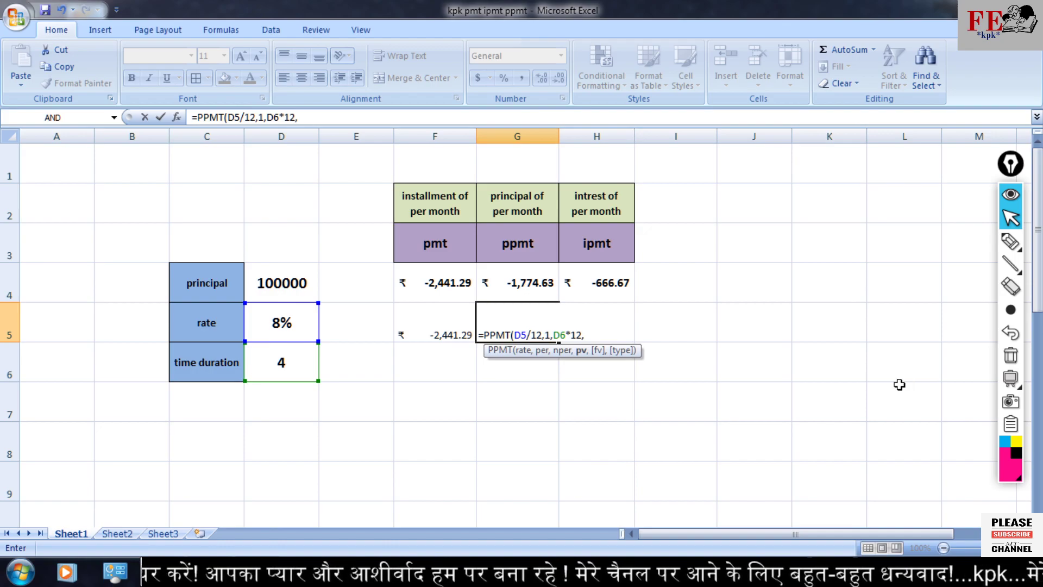
pyautogui.click(299, 281)
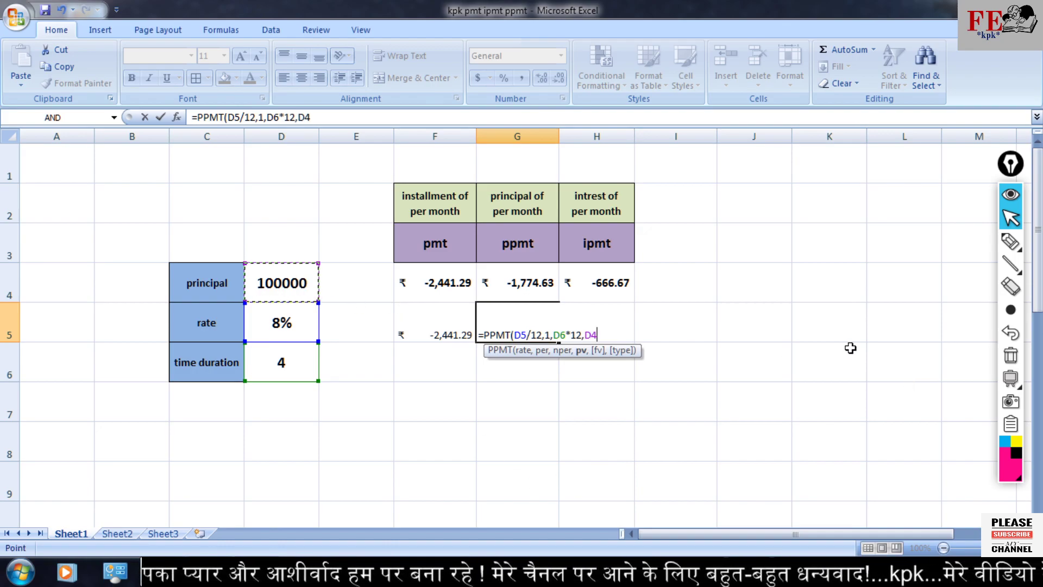
pyautogui.write(',0')
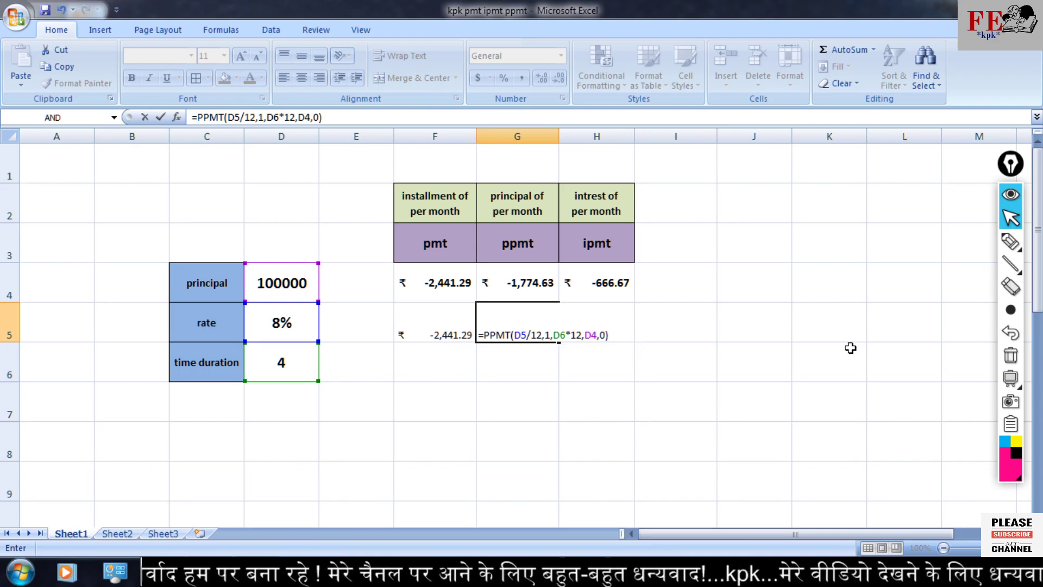
pyautogui.press('Return')
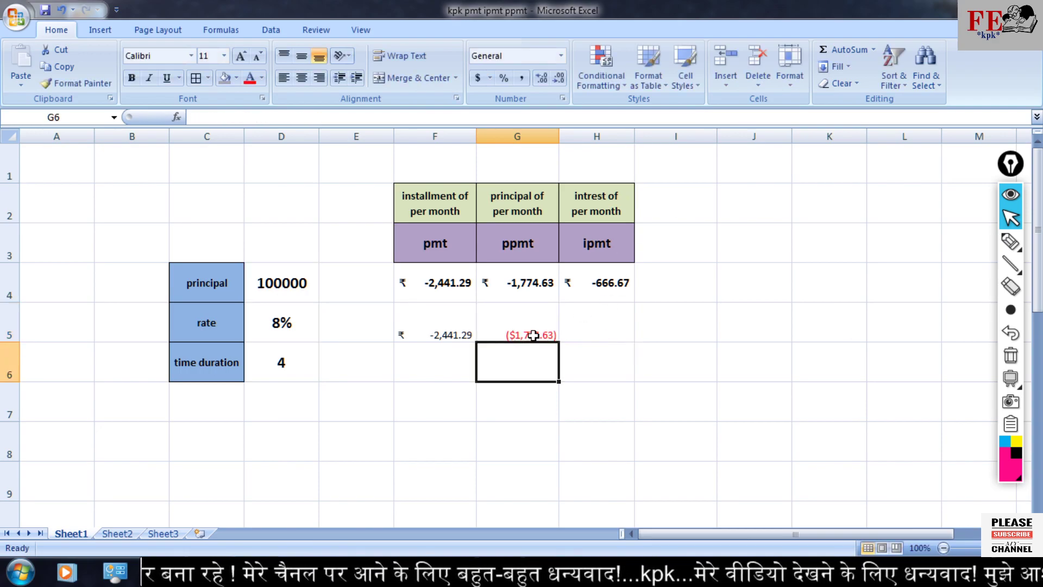
pyautogui.click(532, 333)
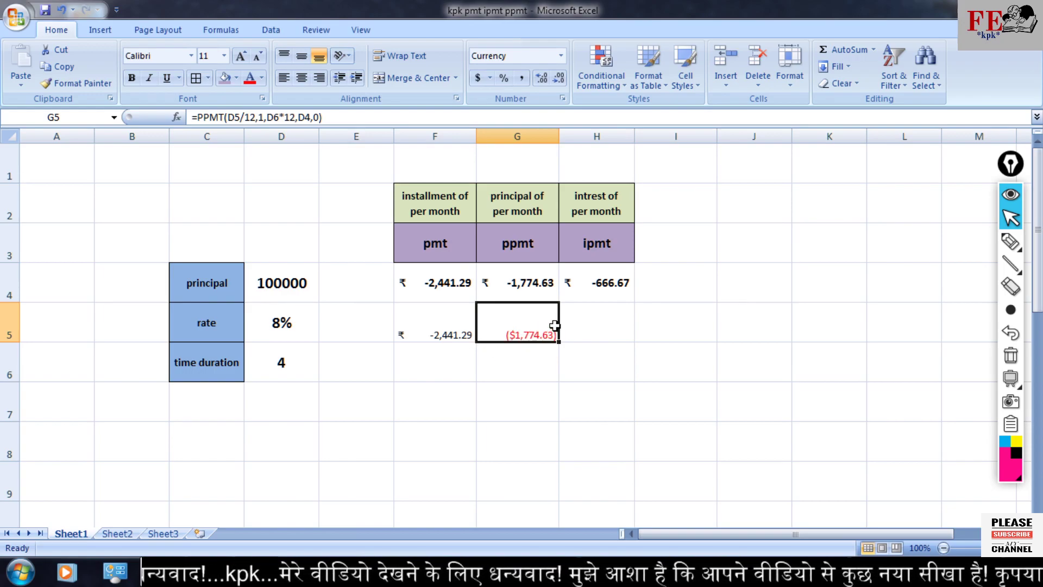
pyautogui.click(576, 334)
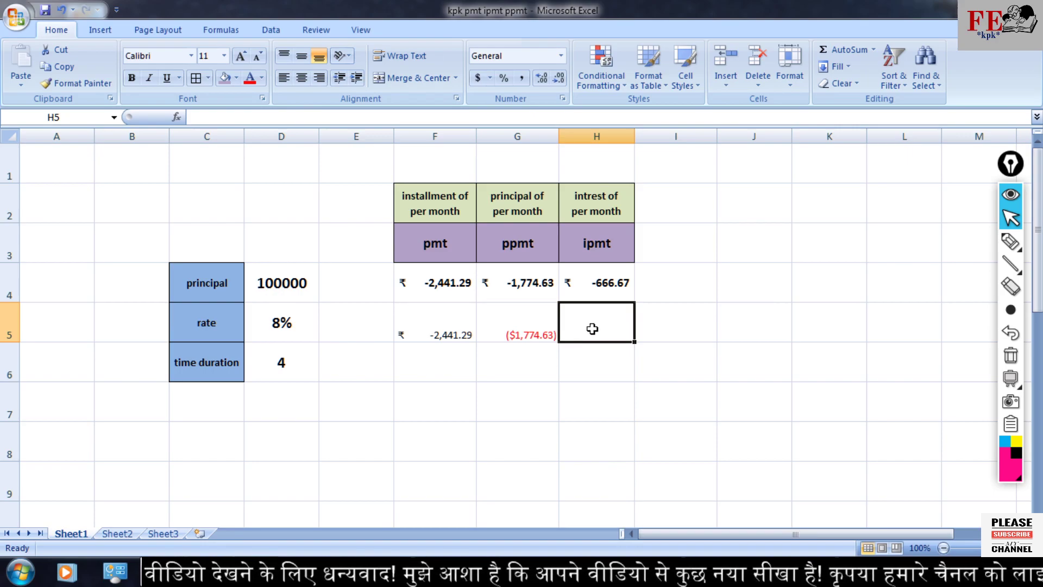
# Step: Enter =IPMT(D5/12,1,D6*12,D4,0) in H5, giving the first-month interest ($666.67)
pyautogui.write('=')
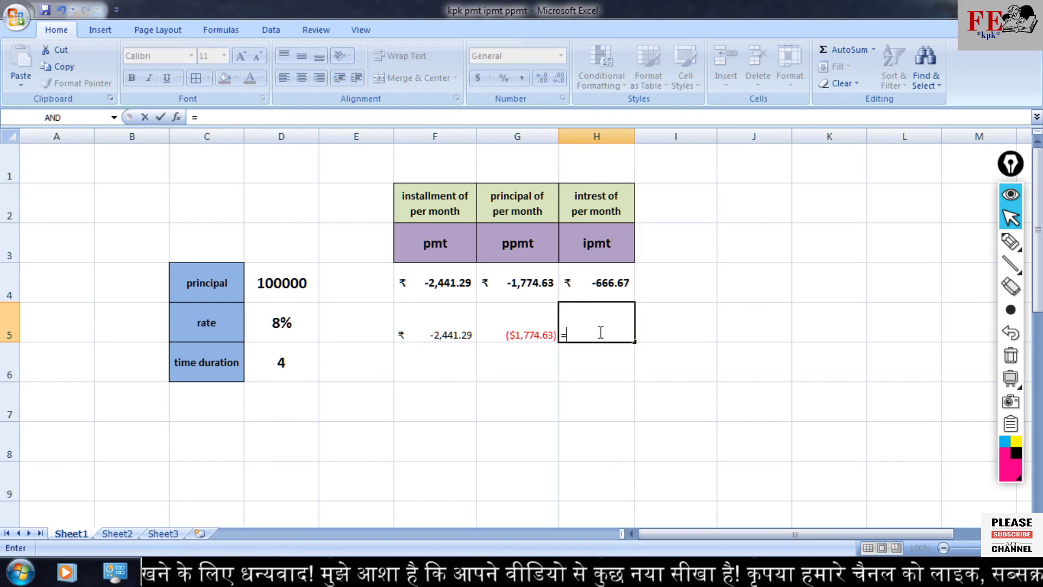
pyautogui.write('ipmt')
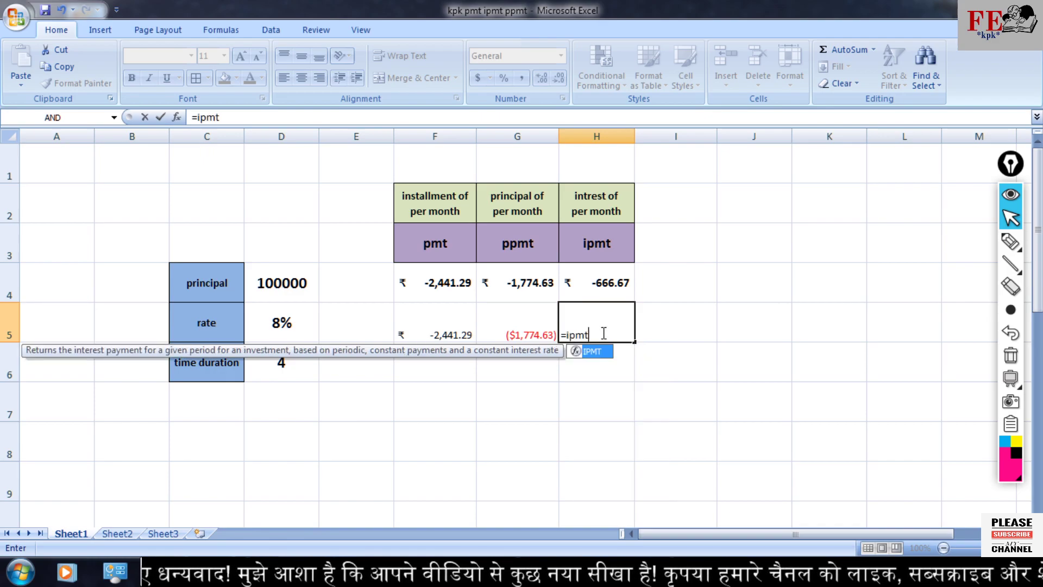
pyautogui.doubleClick(592, 351)
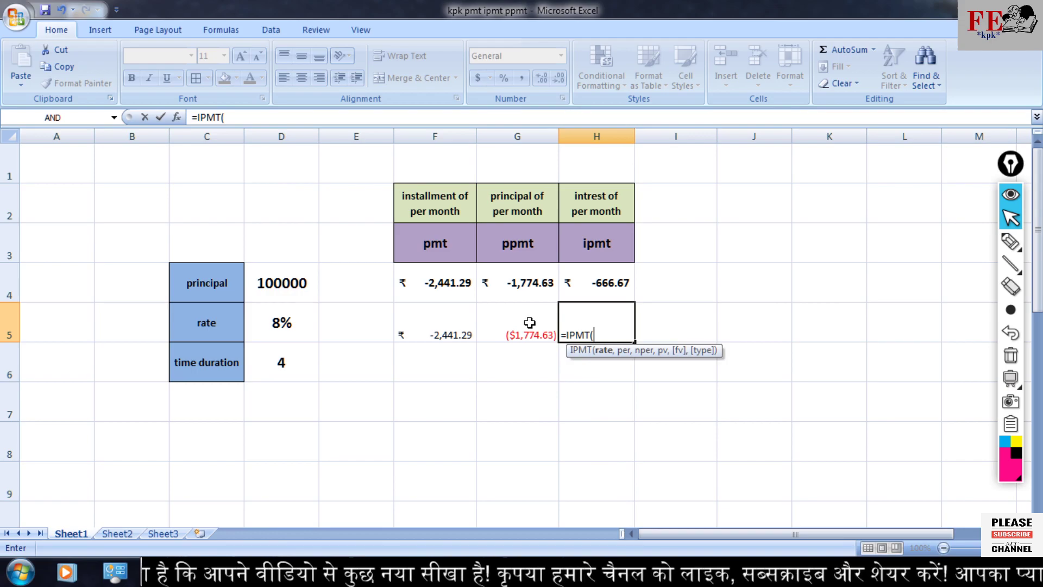
pyautogui.click(292, 330)
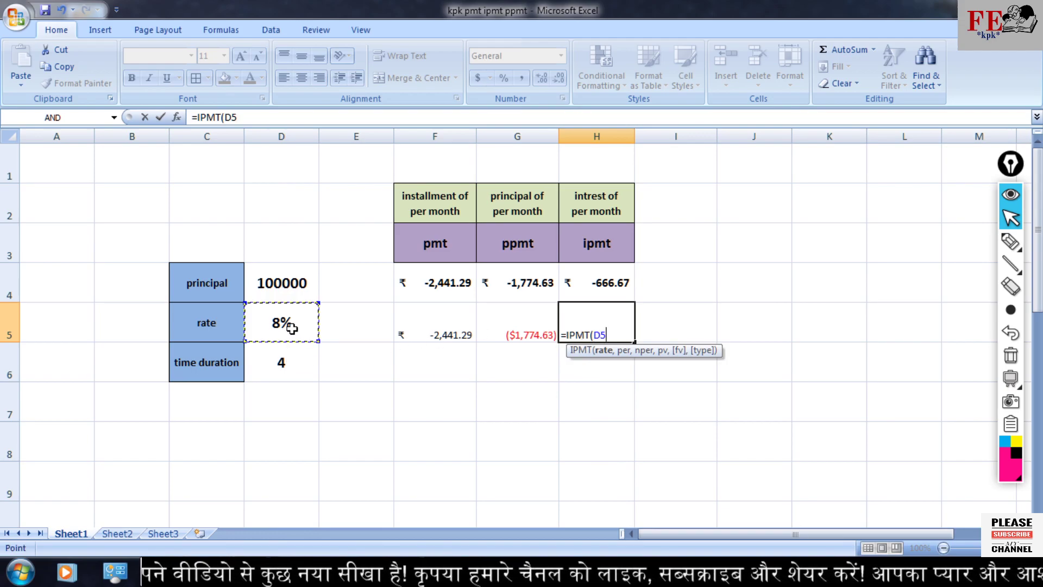
pyautogui.write('/12')
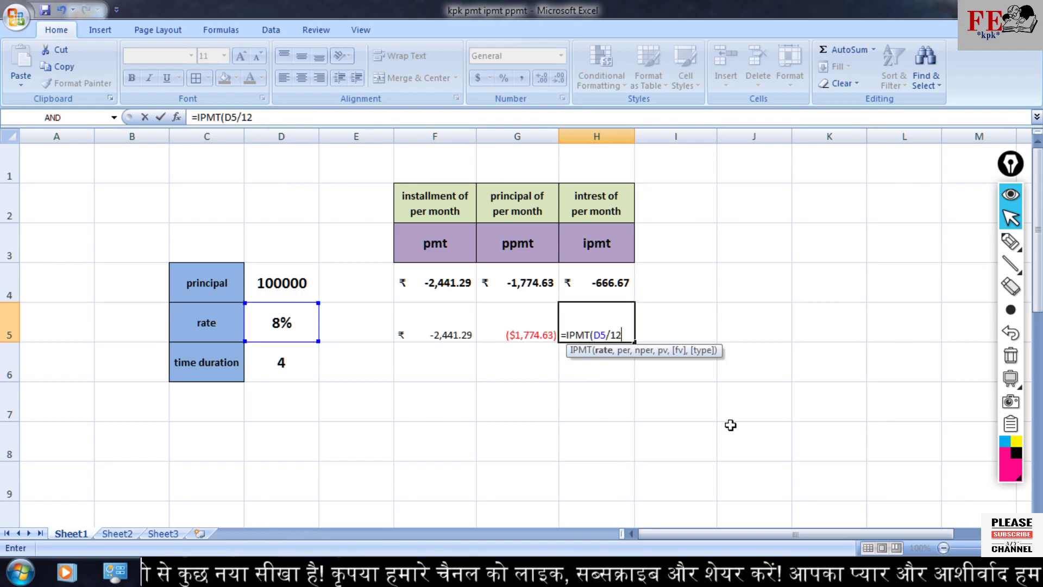
pyautogui.write(',')
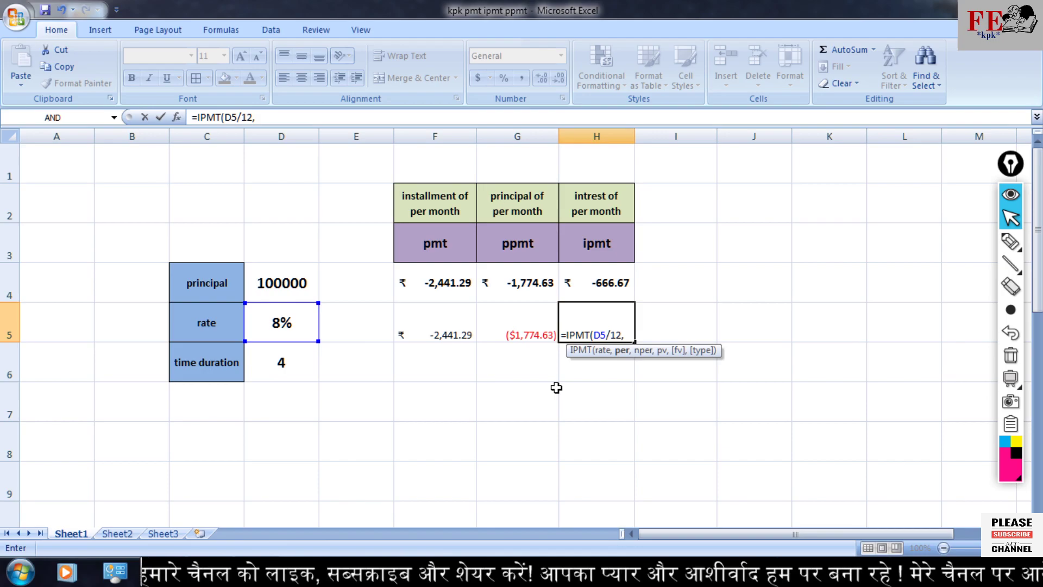
pyautogui.write('1')
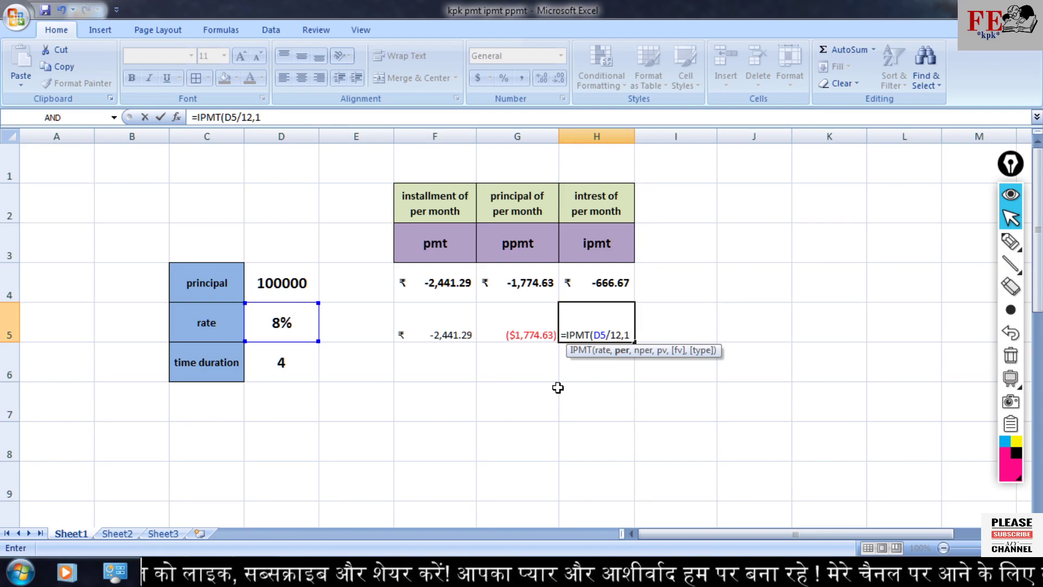
pyautogui.write(',')
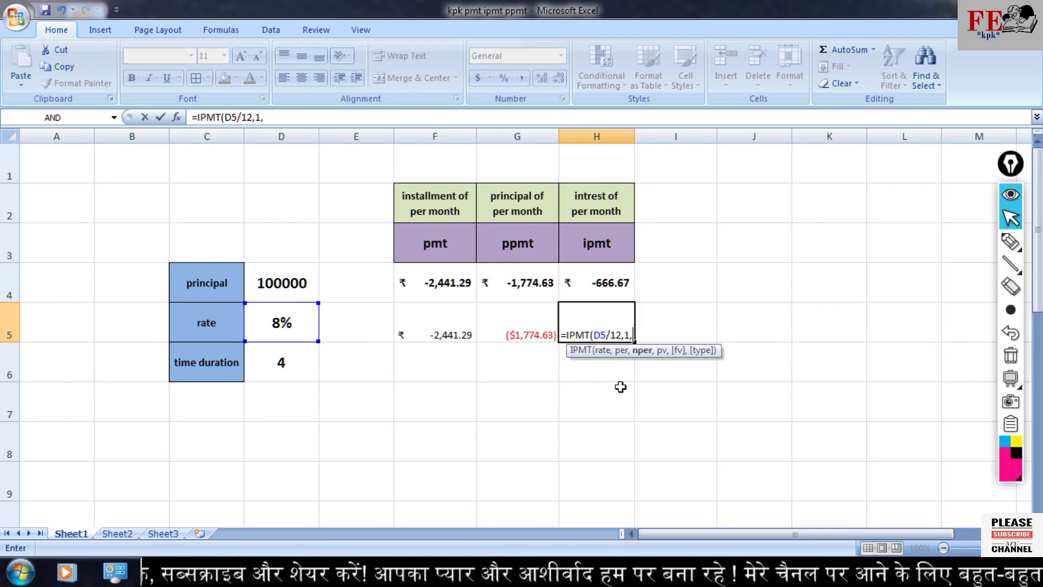
pyautogui.click(291, 369)
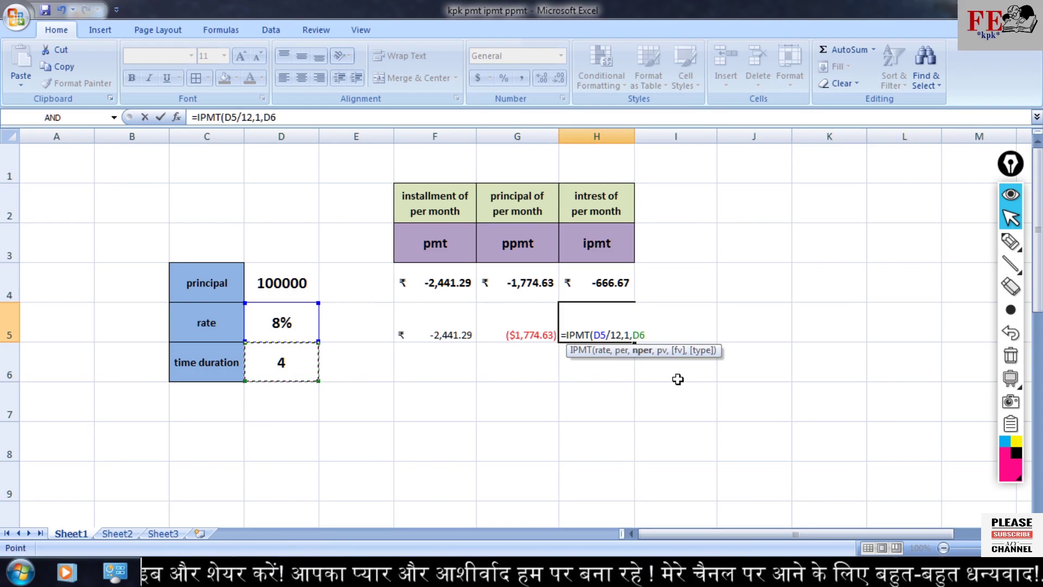
pyautogui.write('*12')
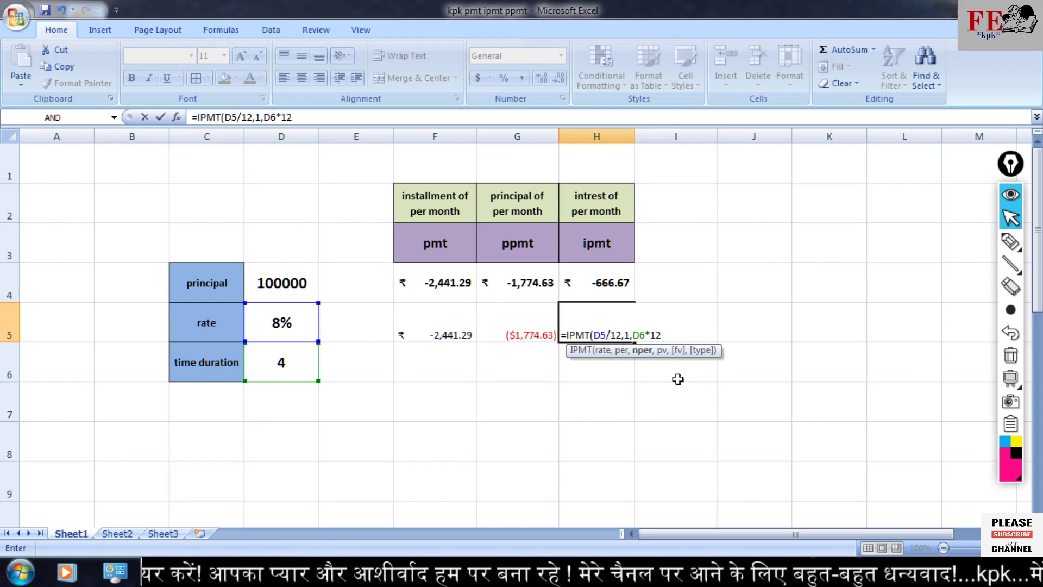
pyautogui.write(',')
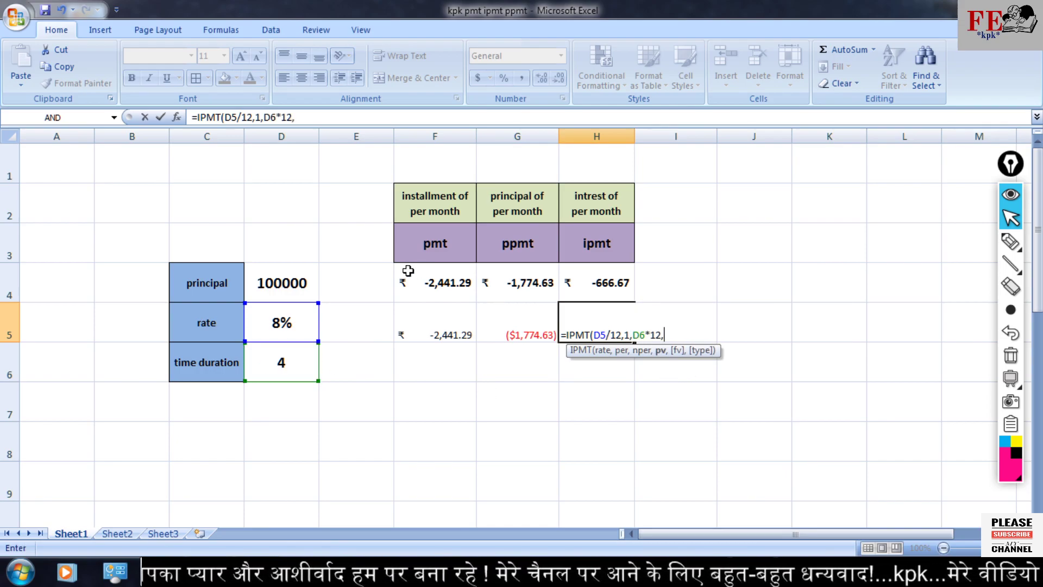
pyautogui.click(280, 286)
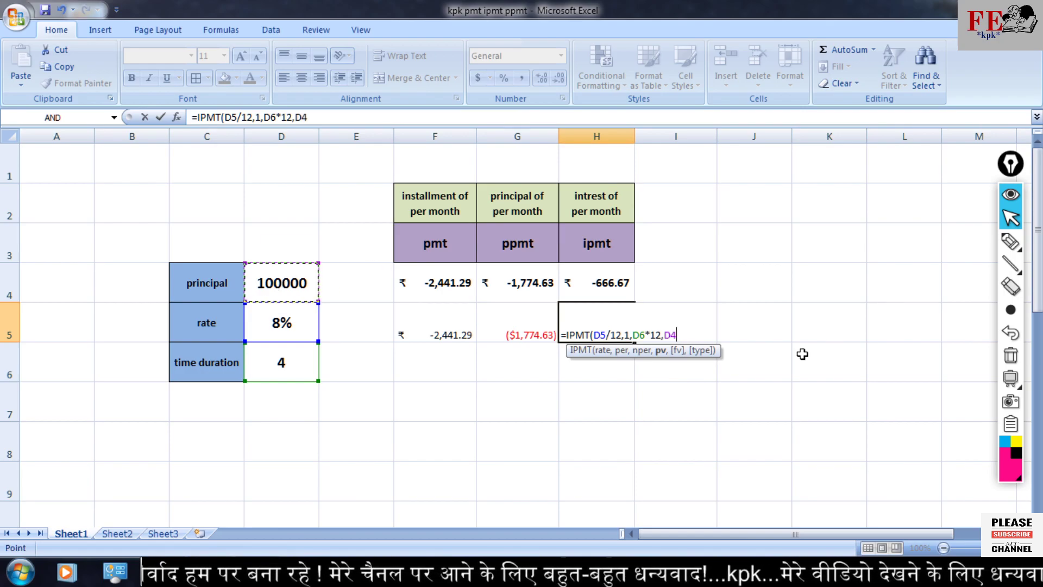
pyautogui.write(',0')
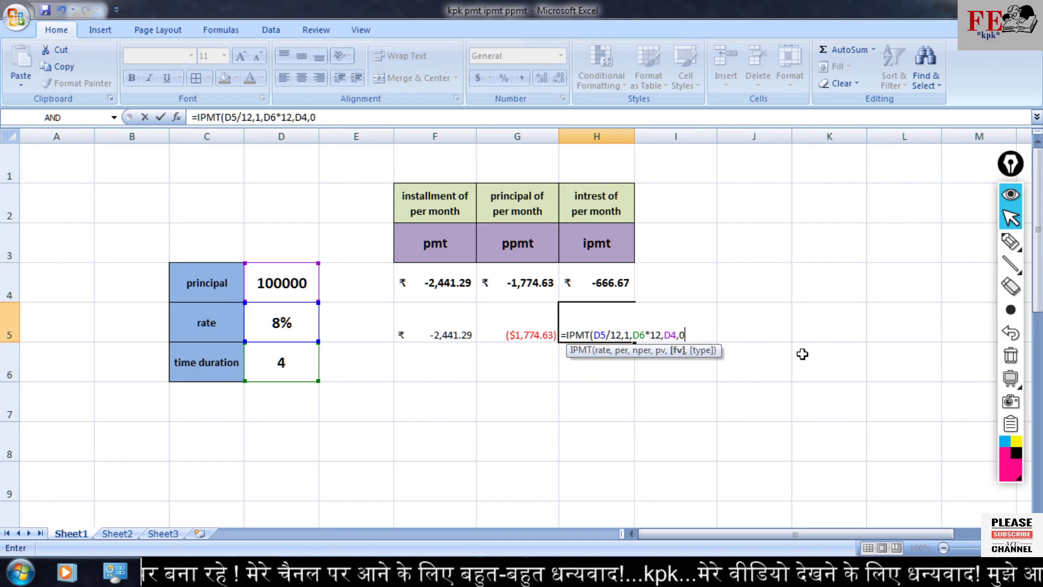
pyautogui.press('Return')
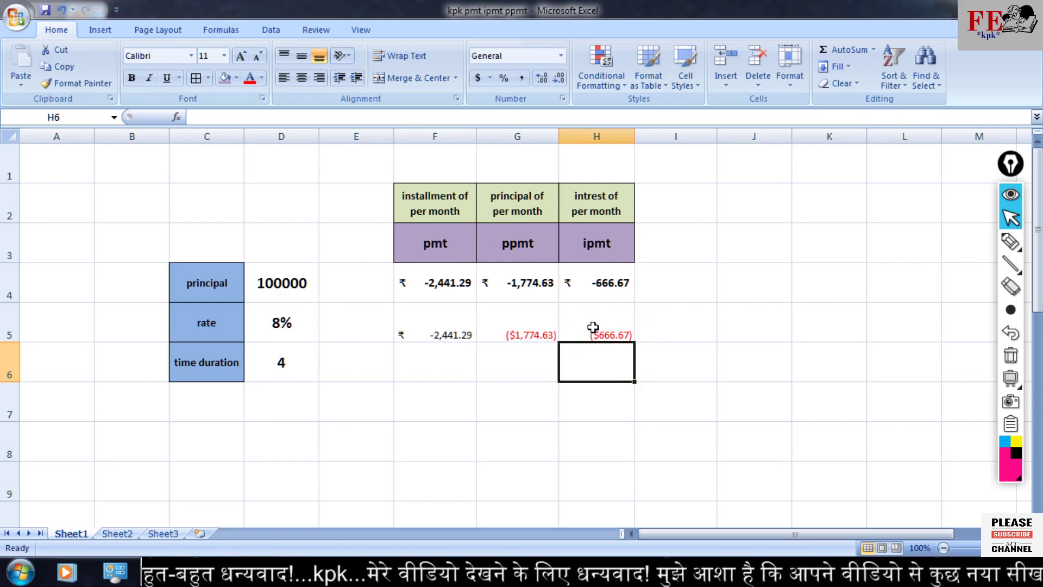
pyautogui.click(526, 340)
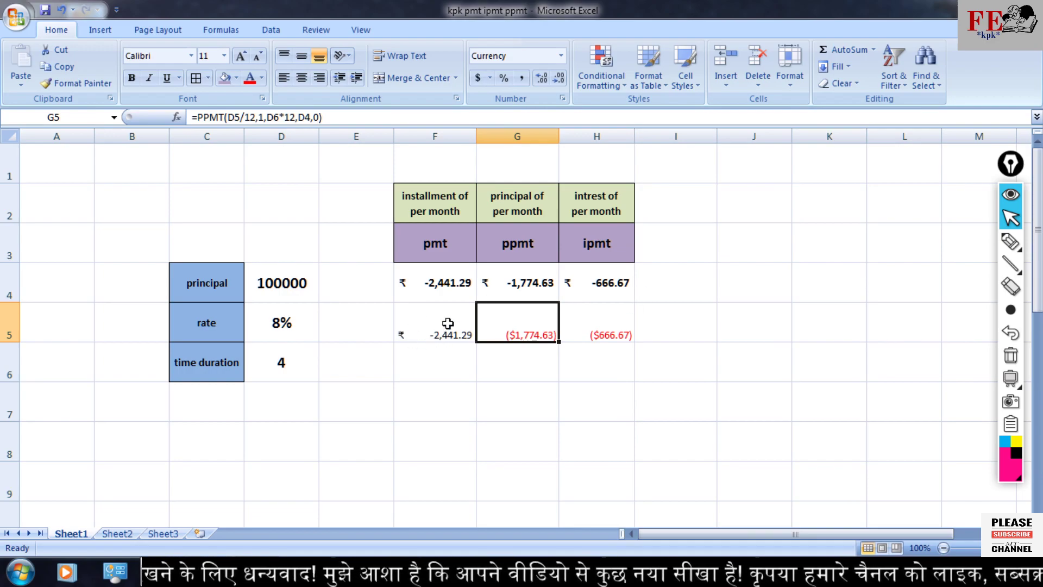
pyautogui.doubleClick(662, 322)
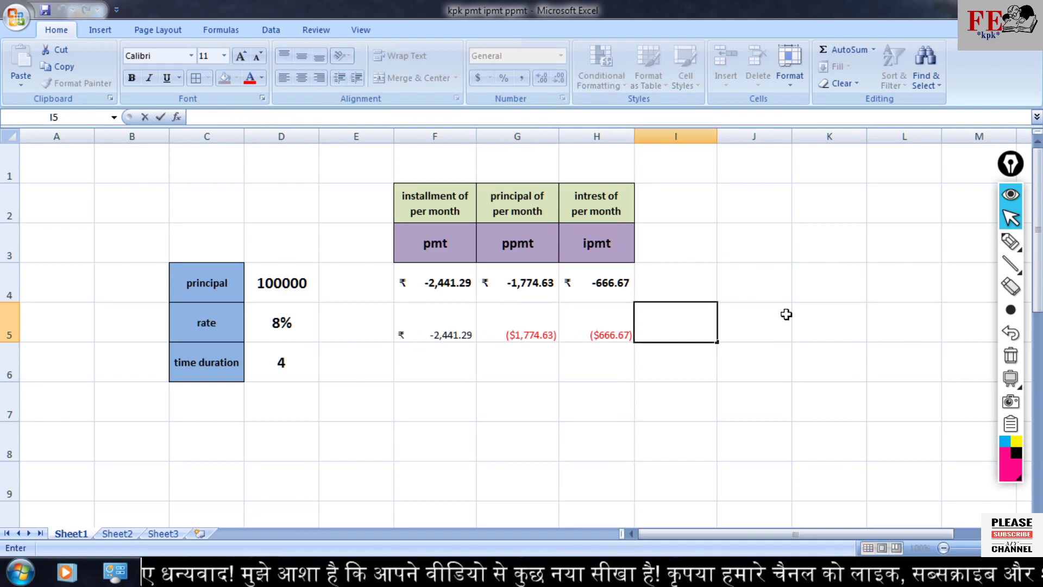
# Step: Enter =G5+H5 in I5, giving ($2,441.29)
pyautogui.write('=')
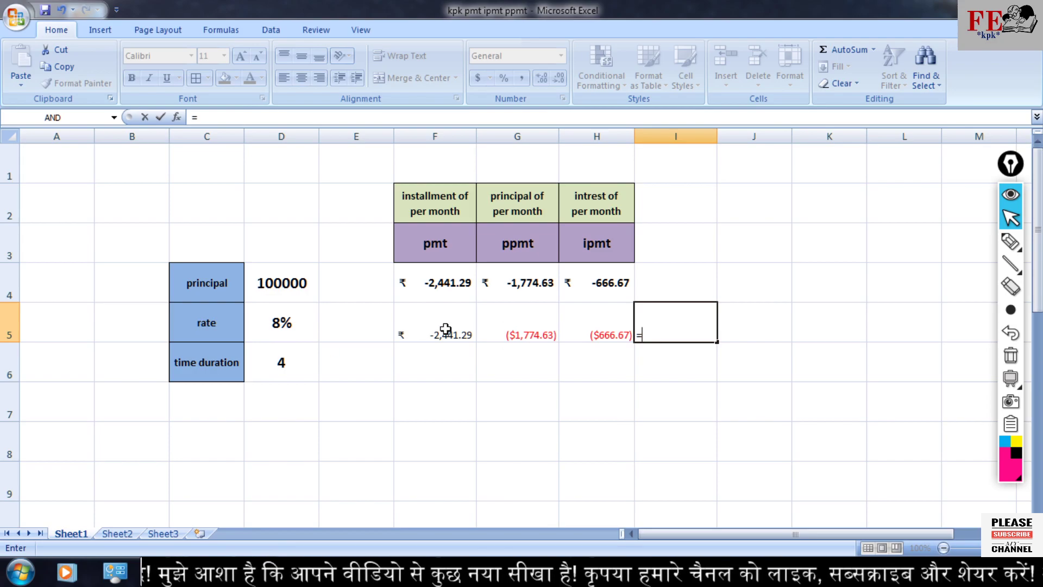
pyautogui.click(509, 330)
pyautogui.write('+')
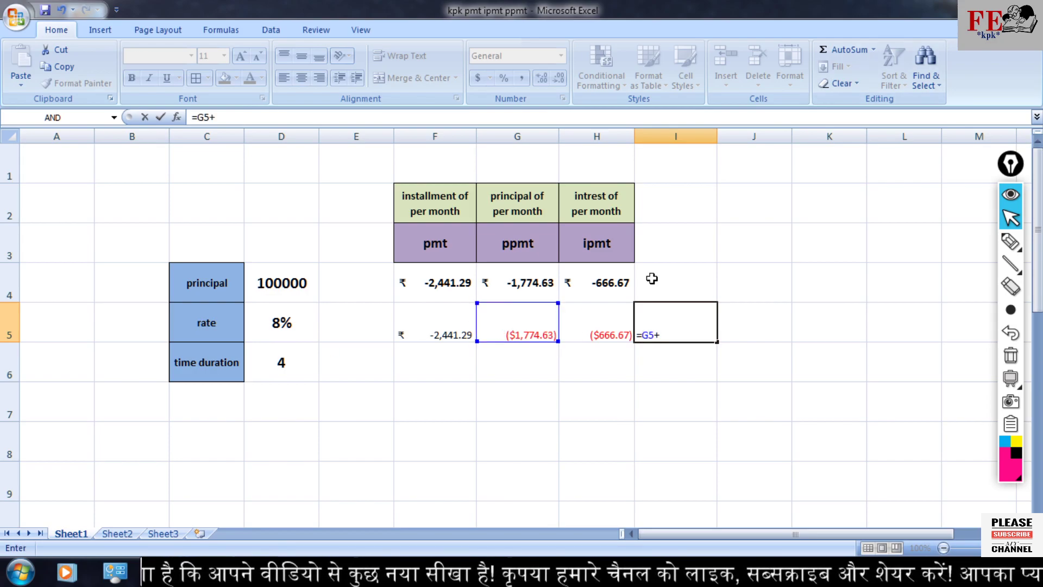
pyautogui.click(590, 313)
pyautogui.press('Return')
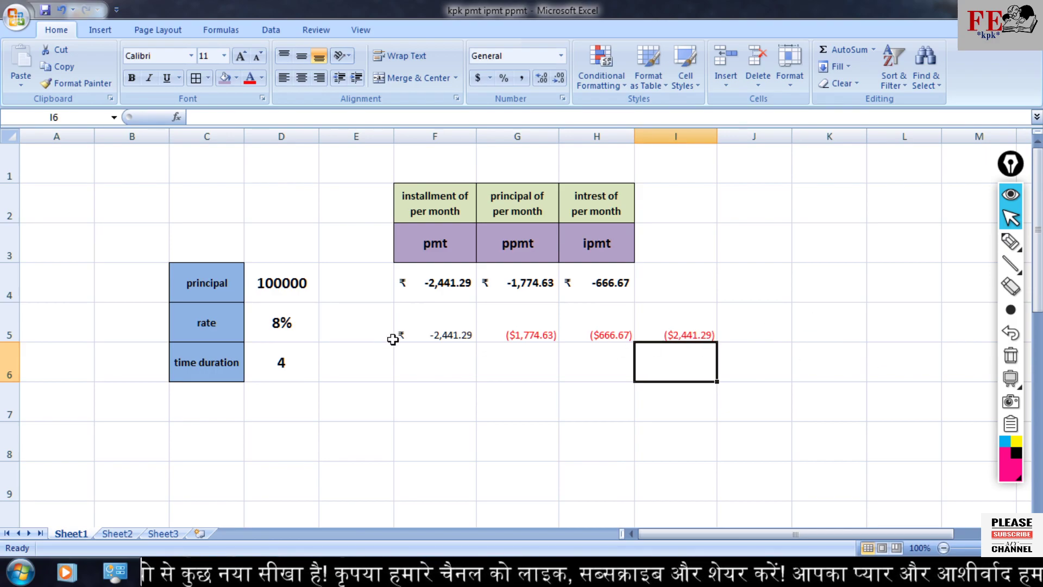
# Step: Compare the sum with the F5 installment, then select G7 for a new calculation
pyautogui.click(438, 334)
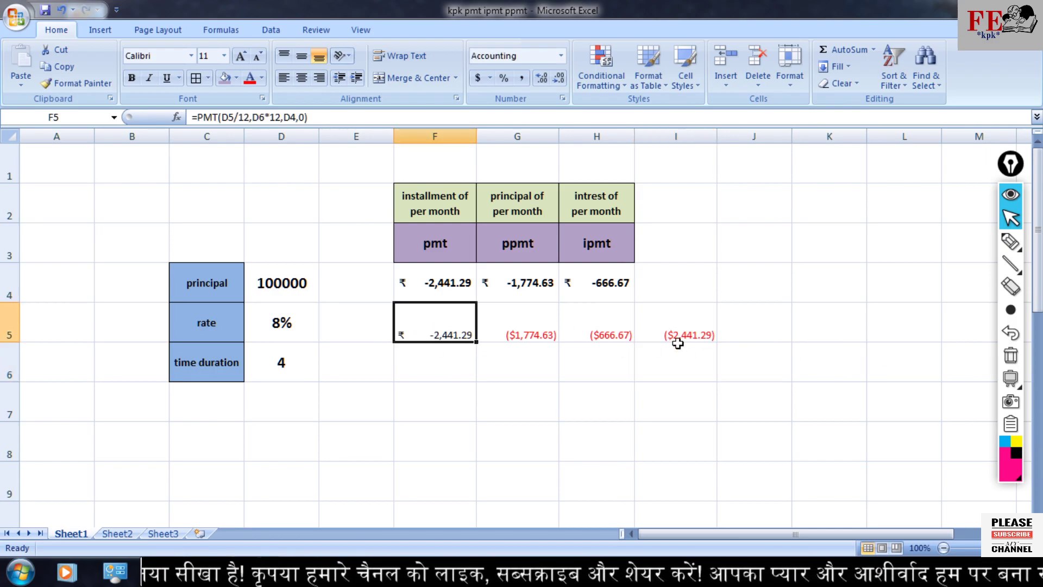
pyautogui.click(428, 400)
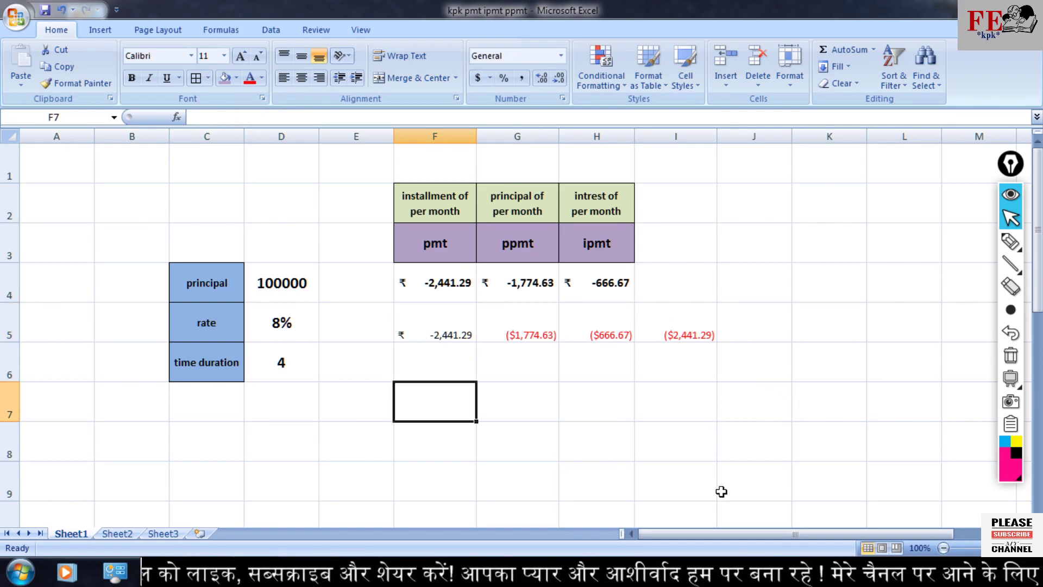
pyautogui.click(503, 402)
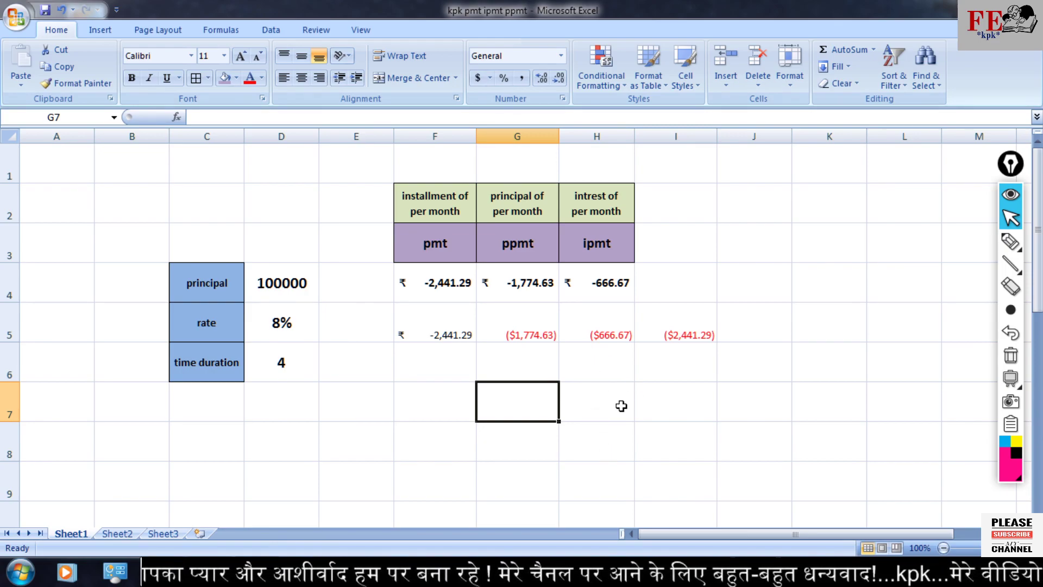
# Step: Enter =PPMT(D5/12,5,D6*12,D4,0) in G7, giving the fifth-month principal ($1,822.42)
pyautogui.write('=')
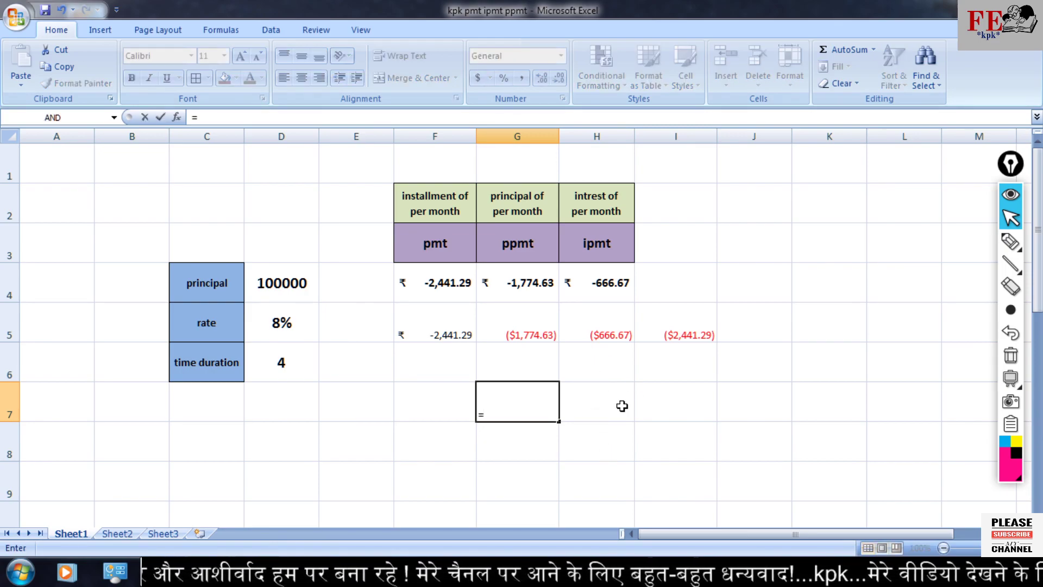
pyautogui.write('pp')
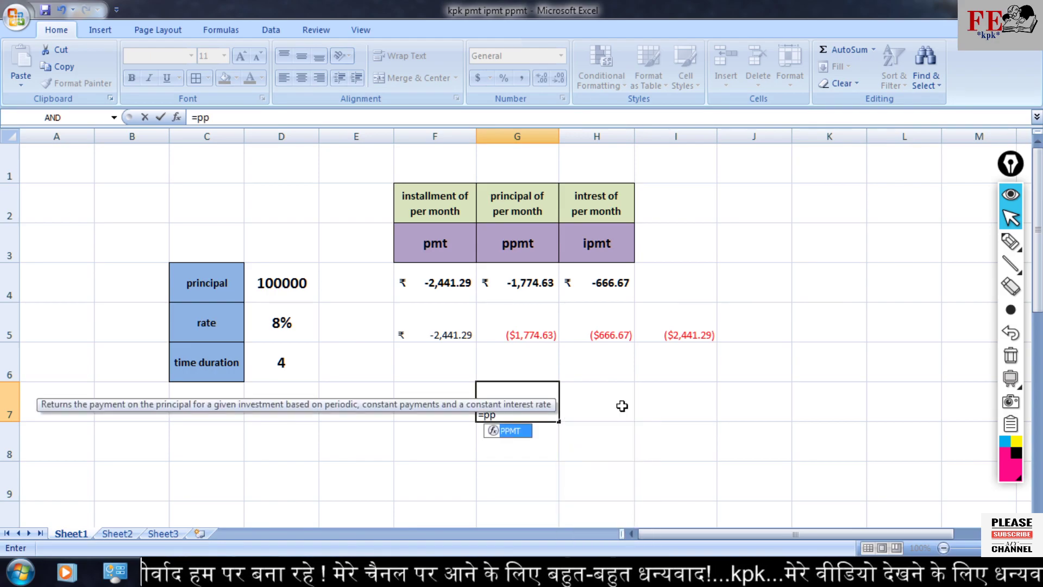
pyautogui.doubleClick(508, 431)
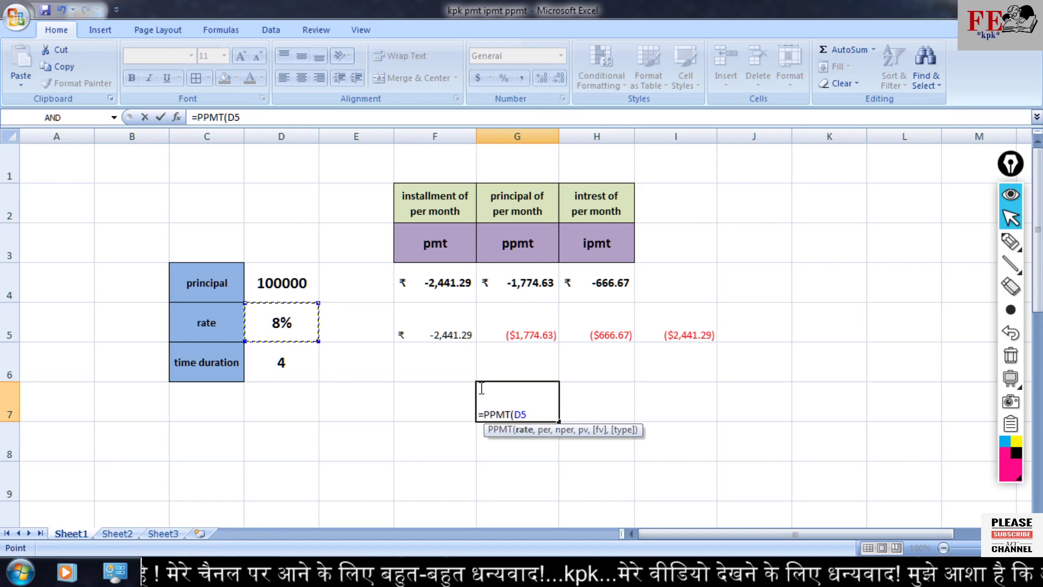
pyautogui.write('/12')
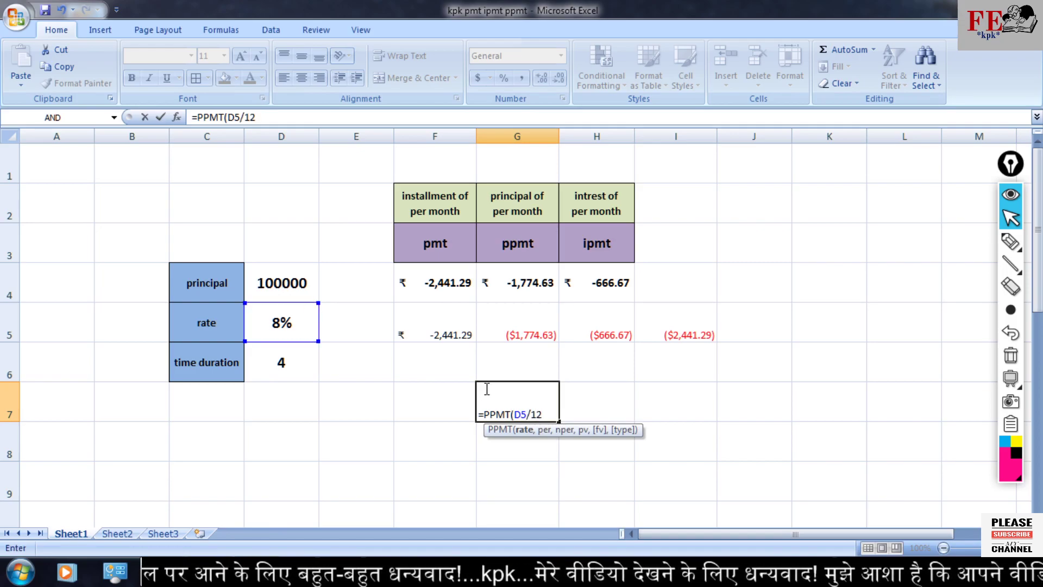
pyautogui.write(',')
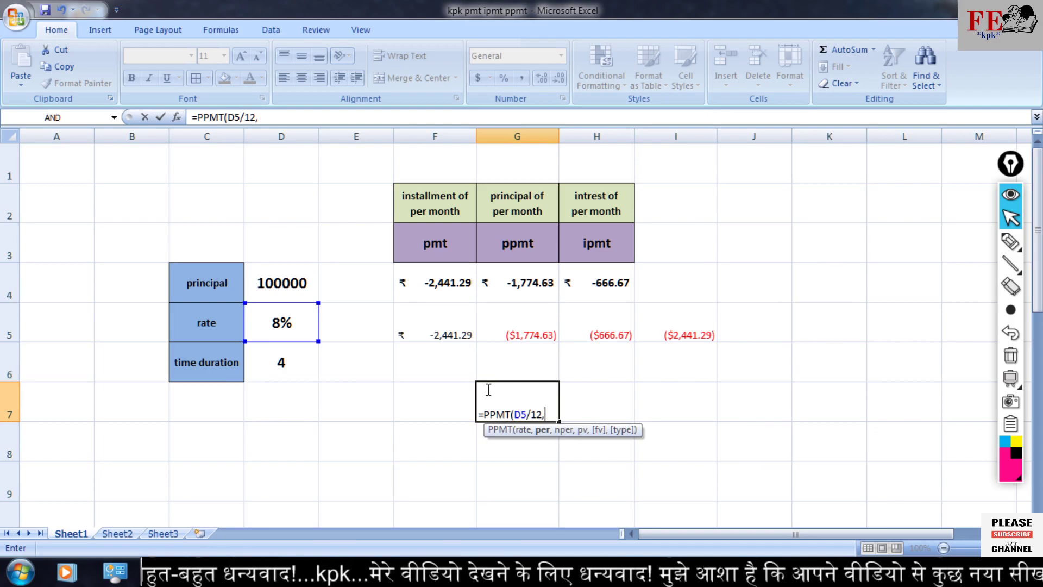
pyautogui.write('5')
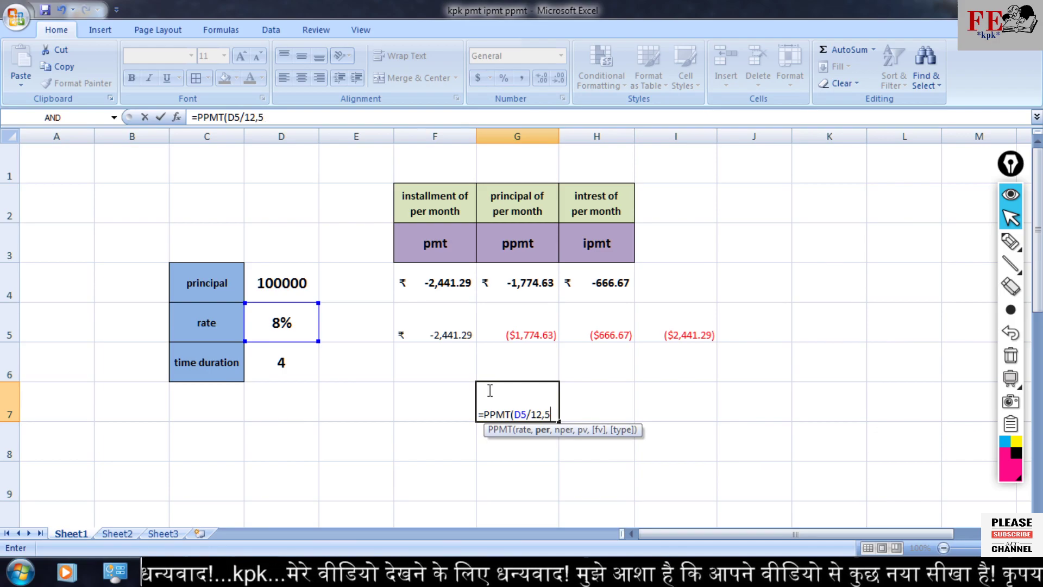
pyautogui.write(',')
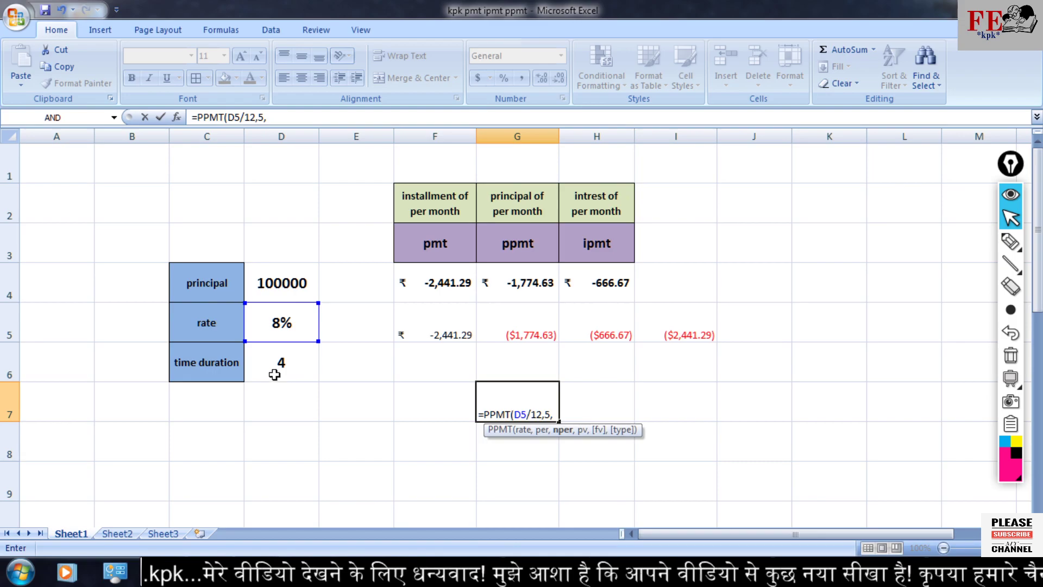
pyautogui.click(274, 374)
pyautogui.write('*12')
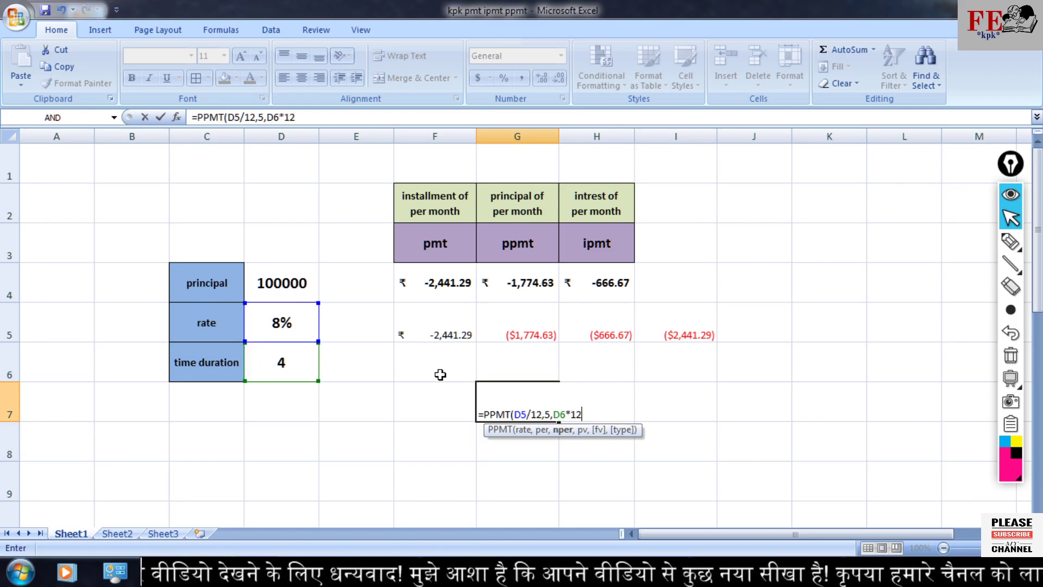
pyautogui.write(',')
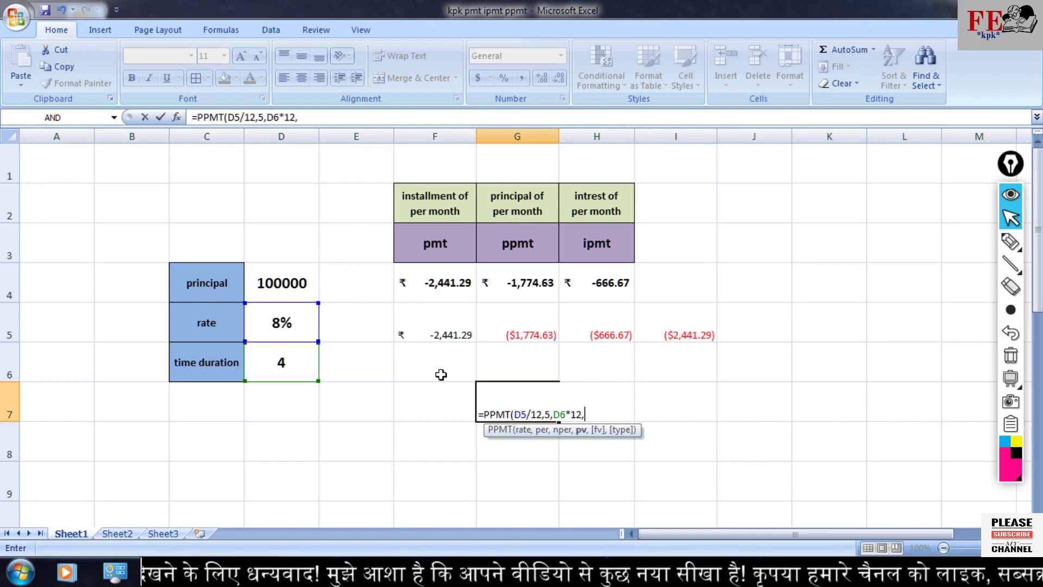
pyautogui.click(275, 282)
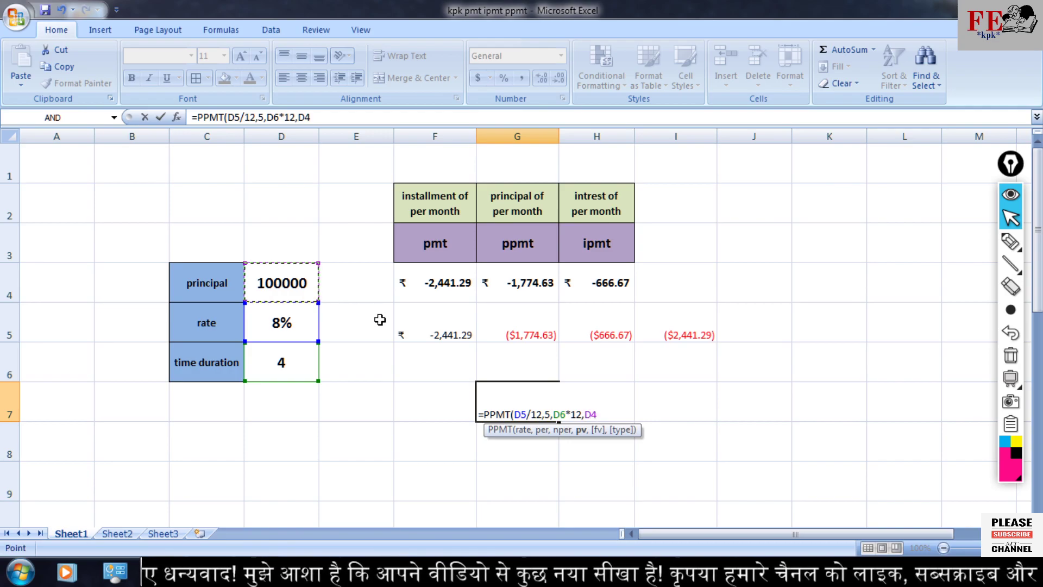
pyautogui.write(',0')
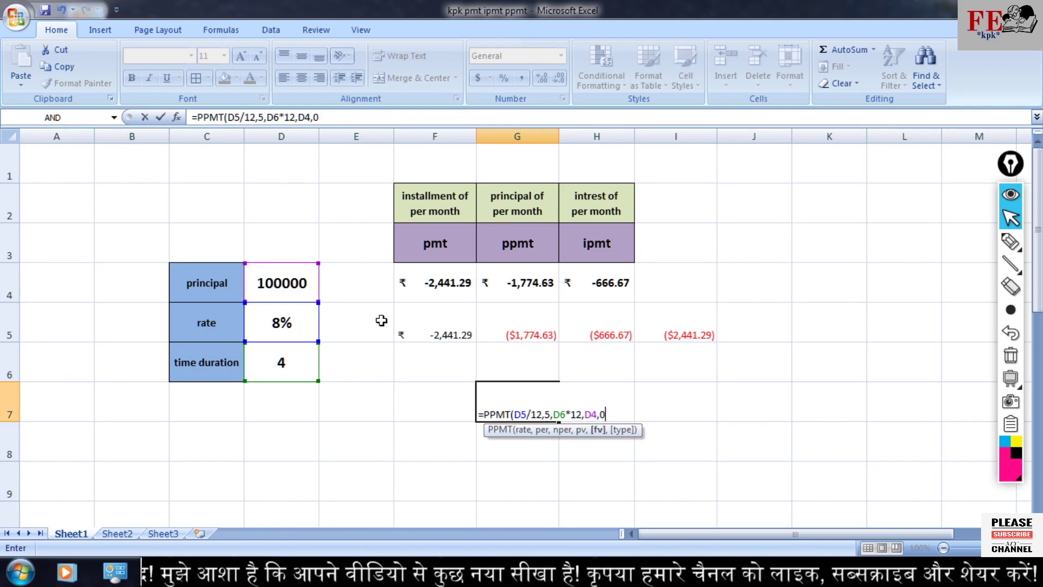
pyautogui.write(')')
pyautogui.press('Return')
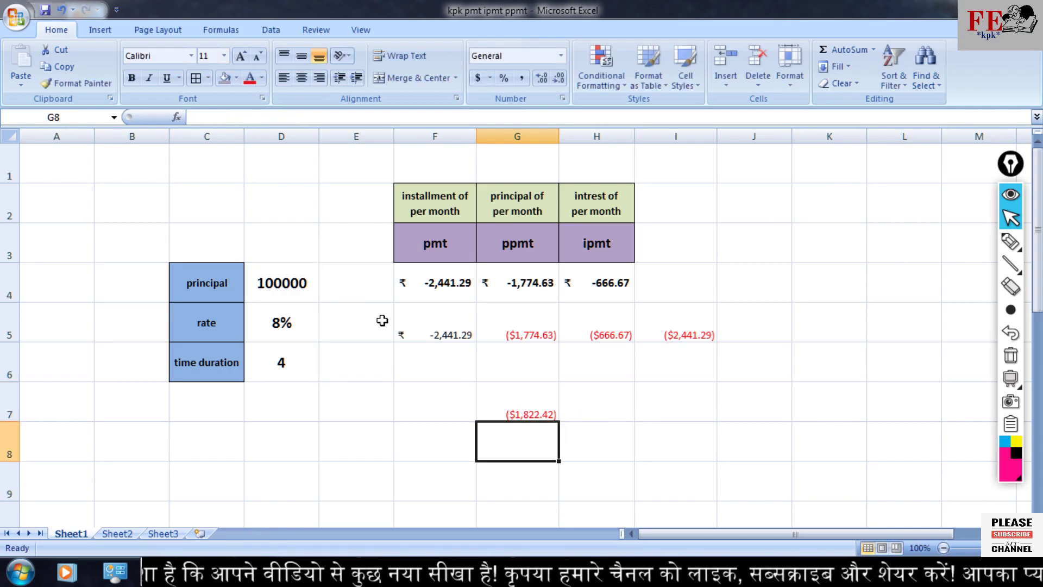
# Step: Enter =IPMT(D5/12,5,D6*12,D4,0) in H7, giving the fifth-month interest ($618.87)
pyautogui.click(537, 408)
pyautogui.click(593, 408)
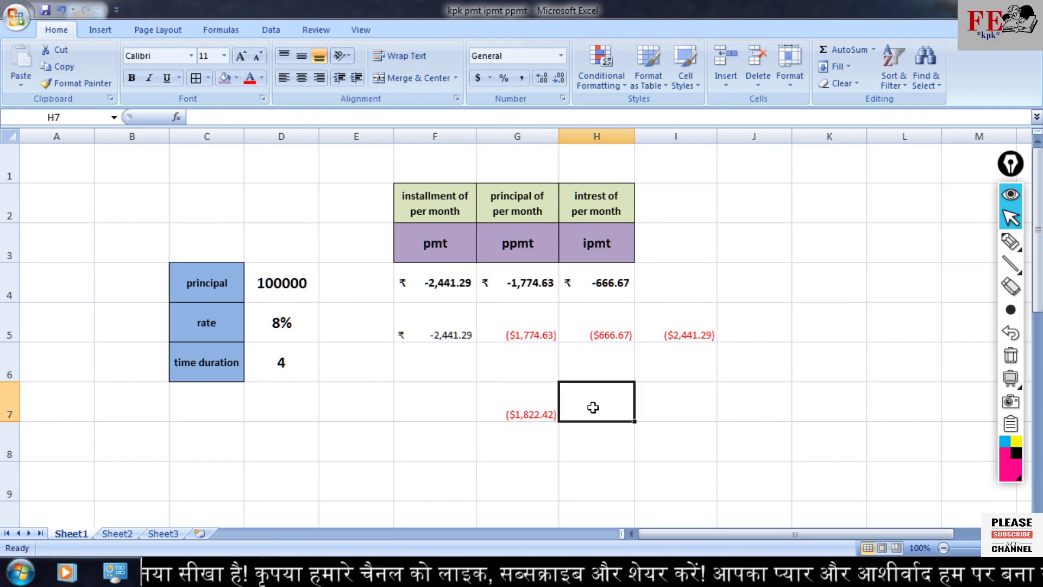
pyautogui.write('=')
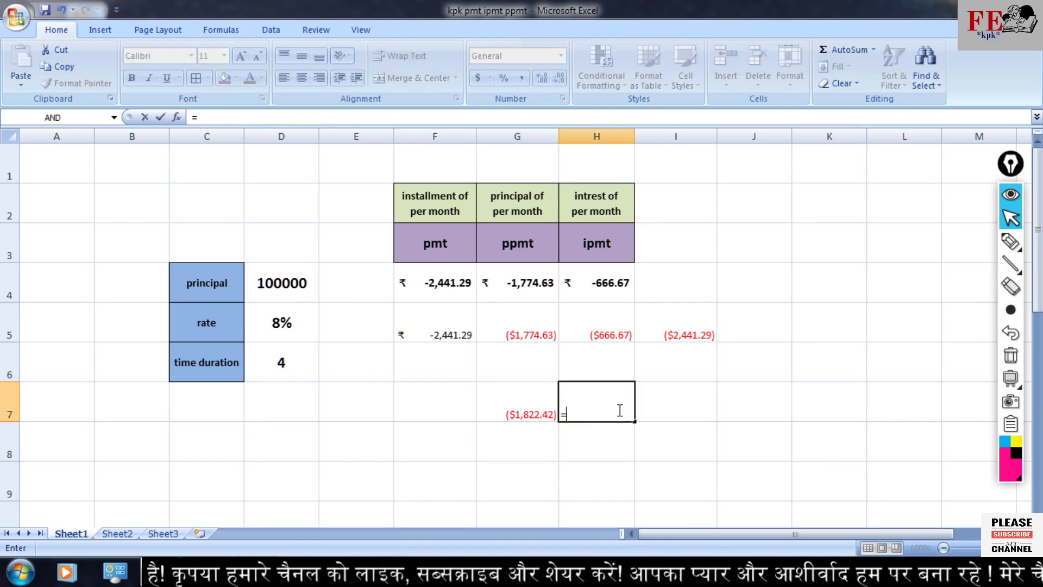
pyautogui.write('i')
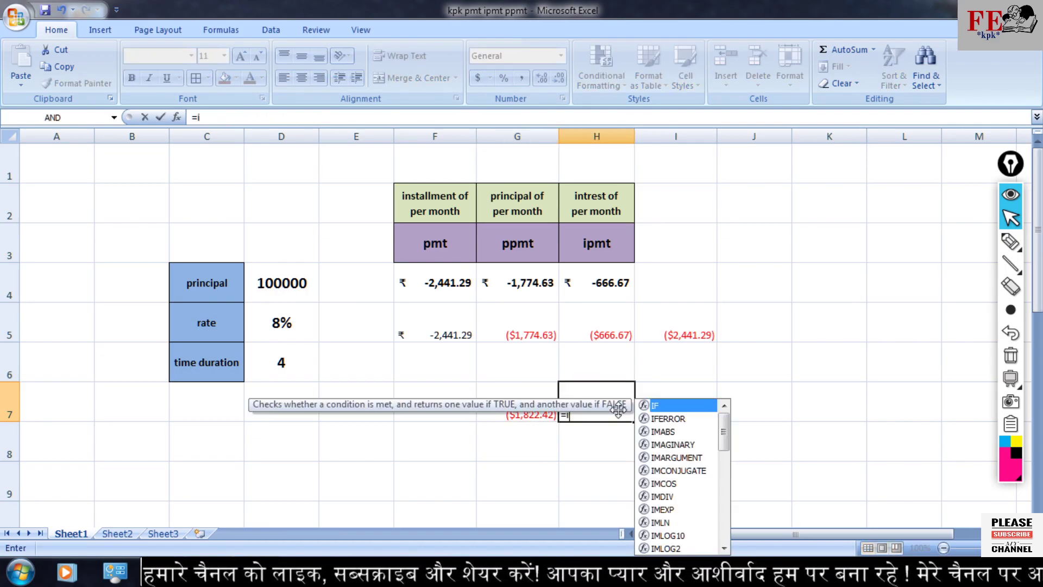
pyautogui.write('pmt')
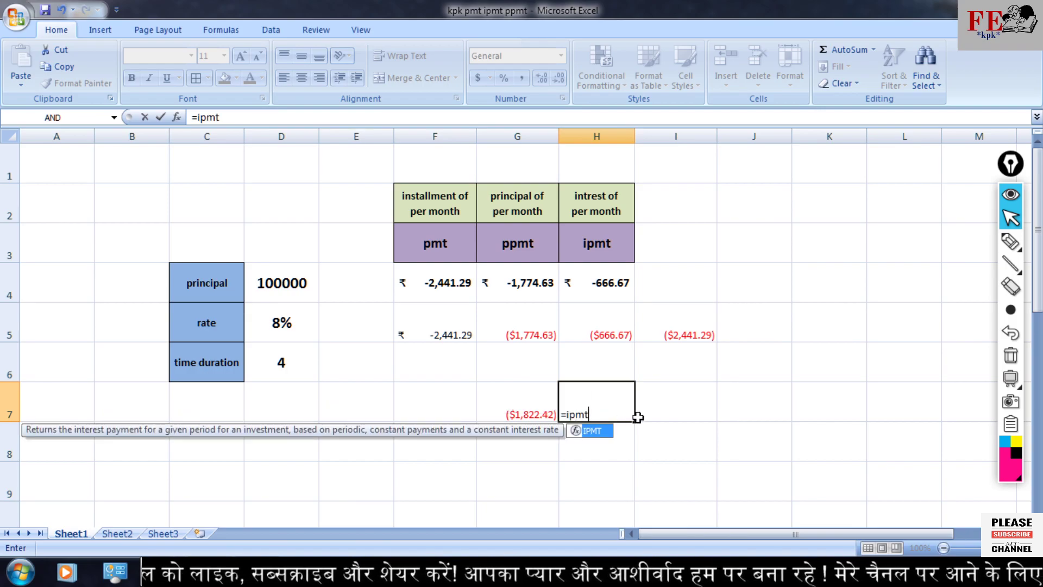
pyautogui.doubleClick(604, 430)
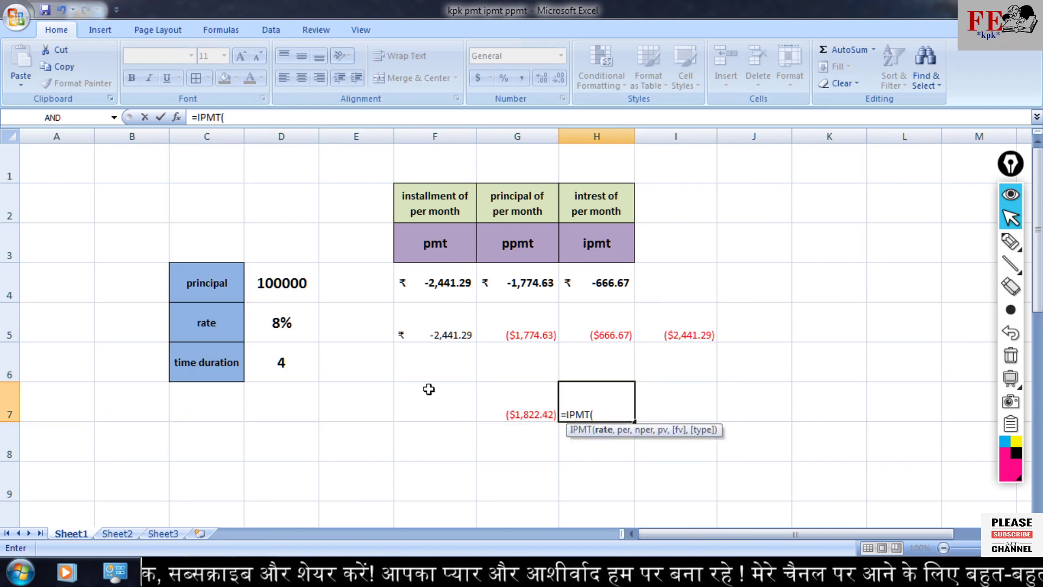
pyautogui.click(293, 335)
pyautogui.write('/')
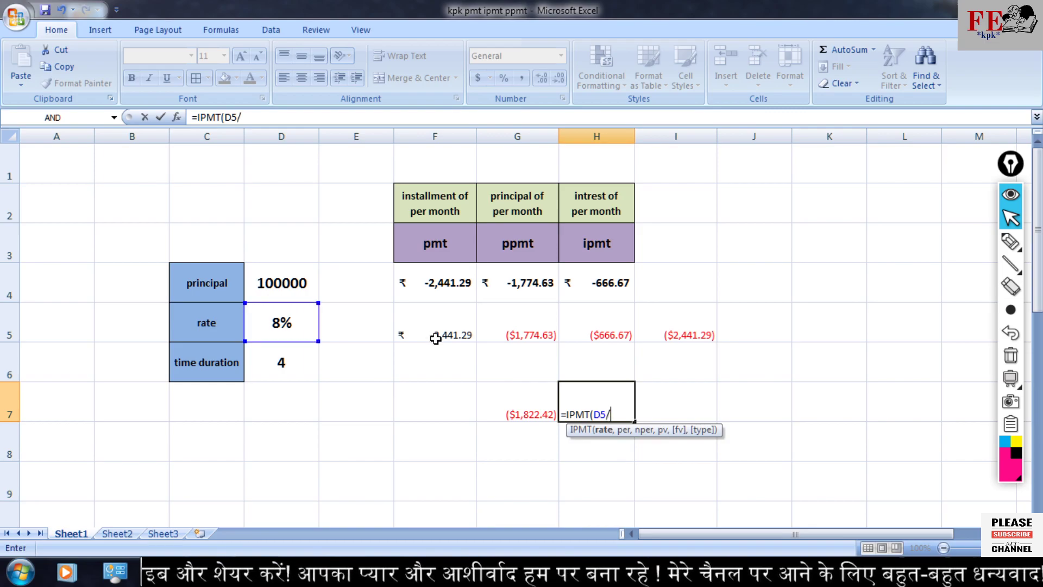
pyautogui.write('12')
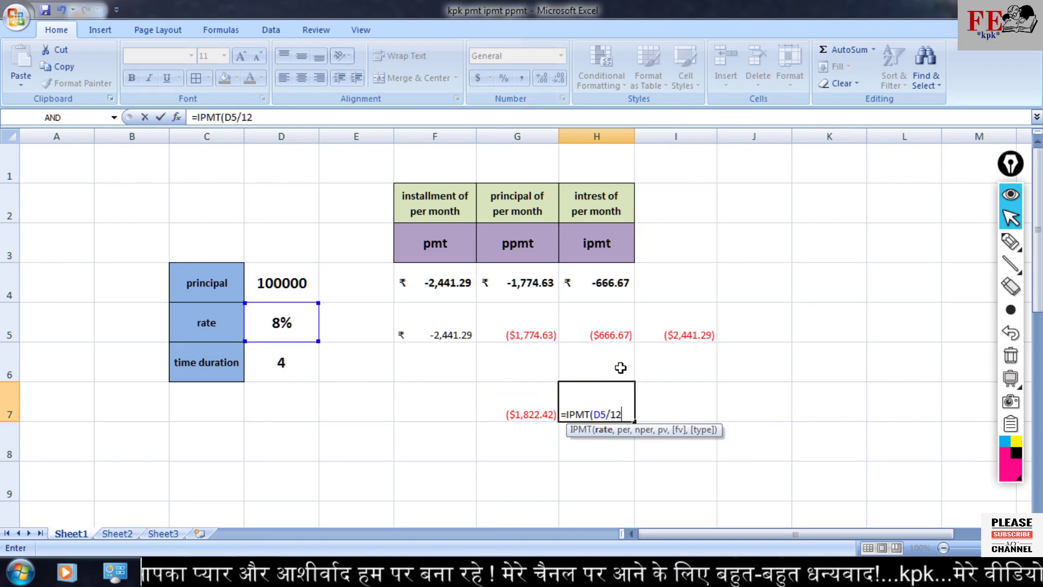
pyautogui.write(',')
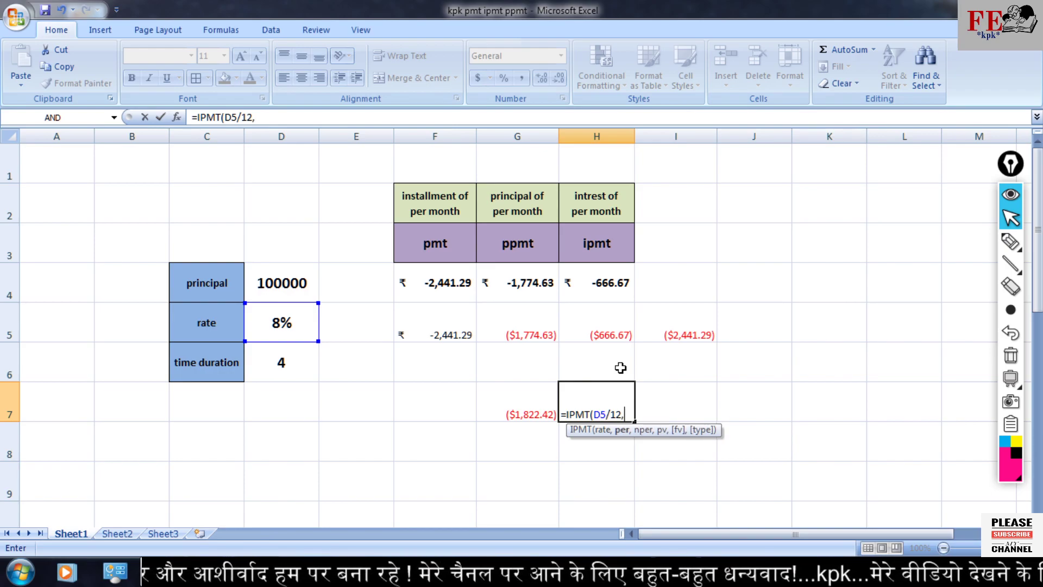
pyautogui.write('5')
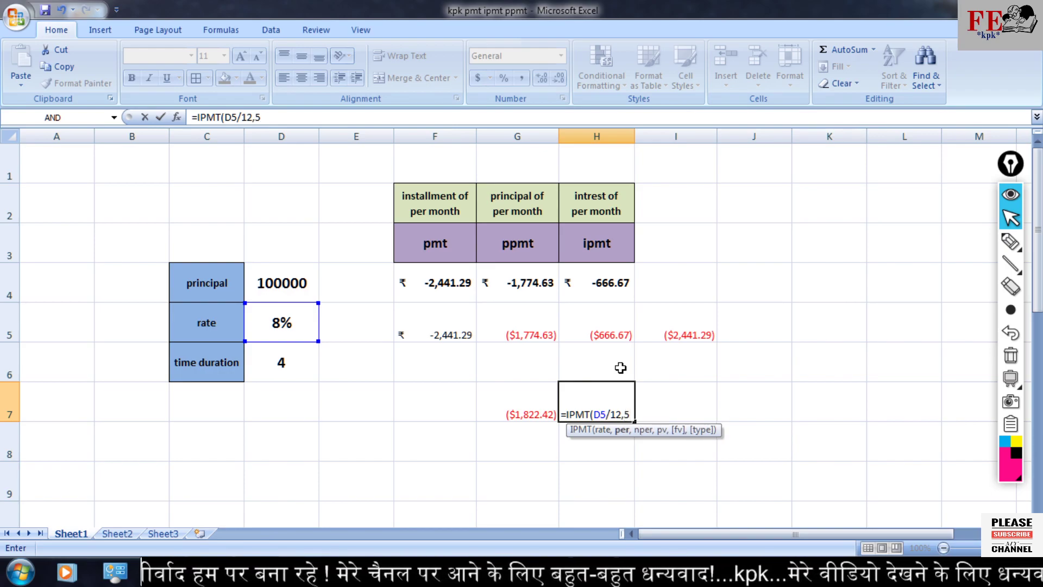
pyautogui.write(',')
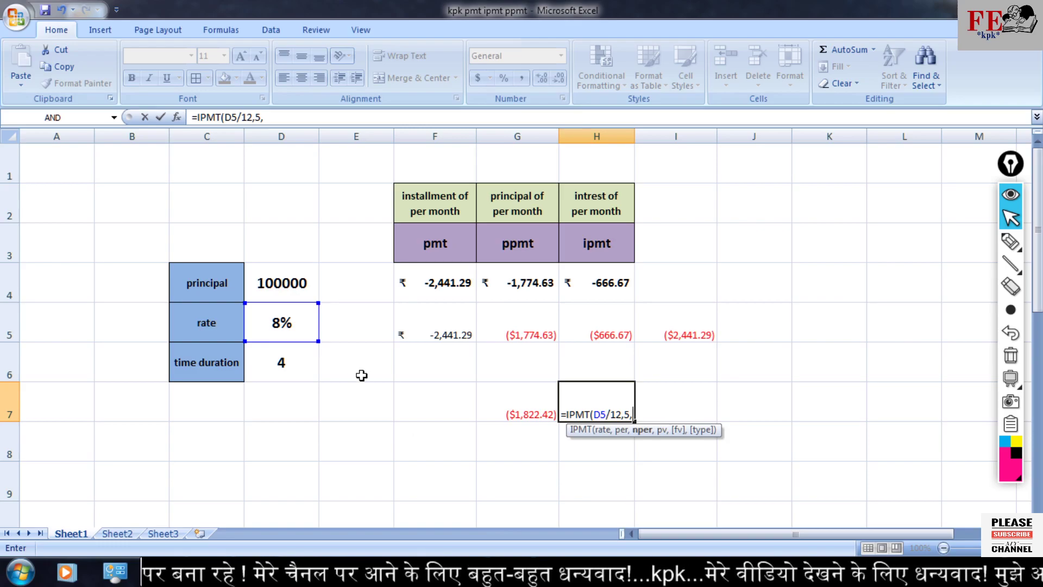
pyautogui.click(281, 360)
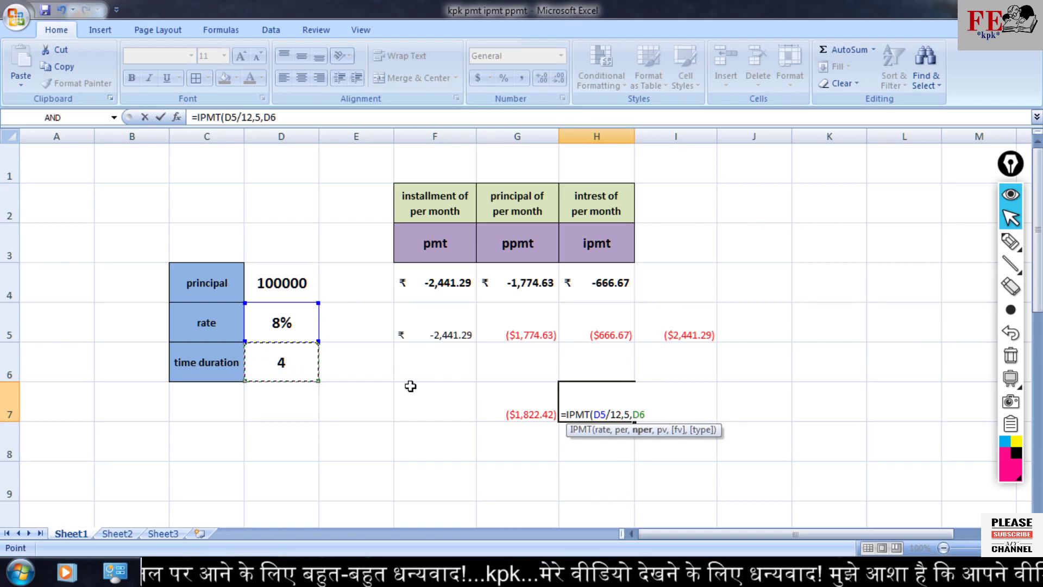
pyautogui.write('*')
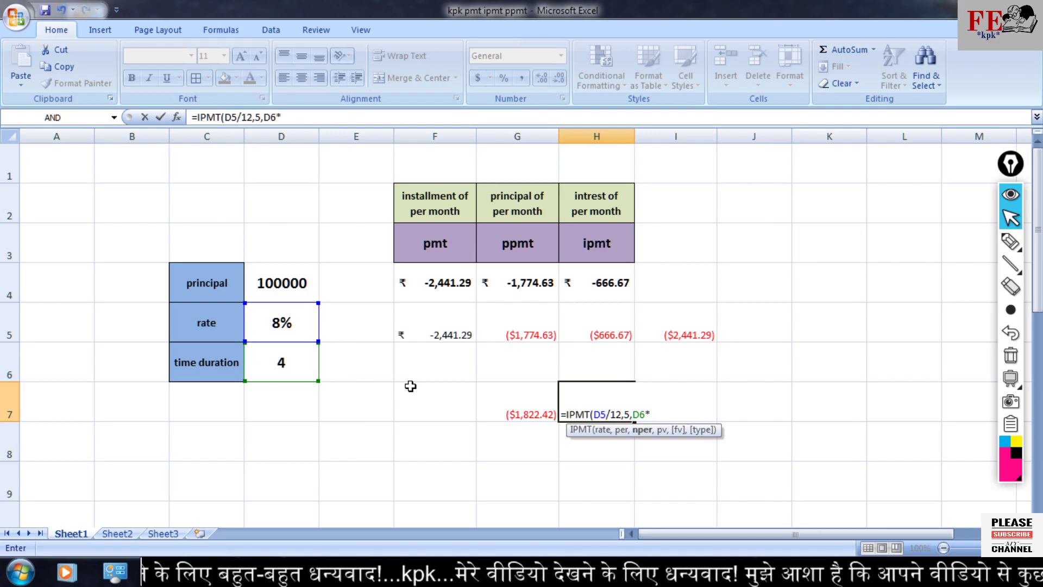
pyautogui.write('12,')
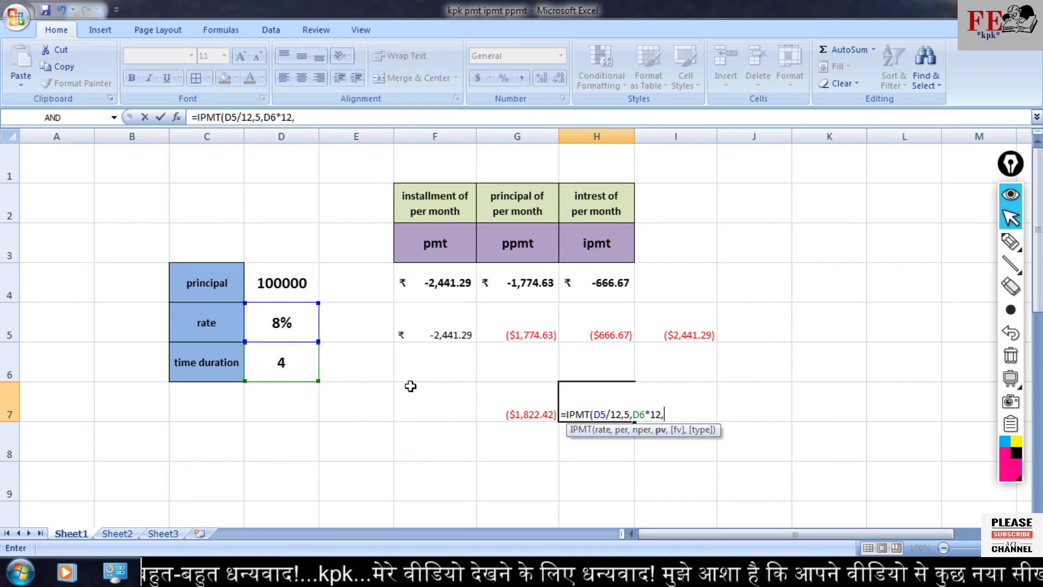
pyautogui.click(311, 291)
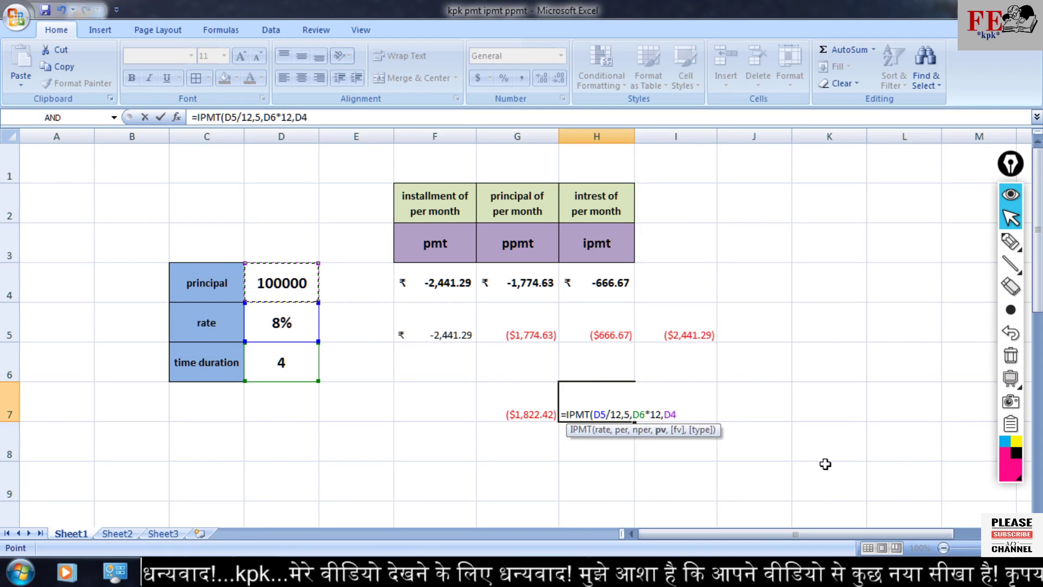
pyautogui.write(',0')
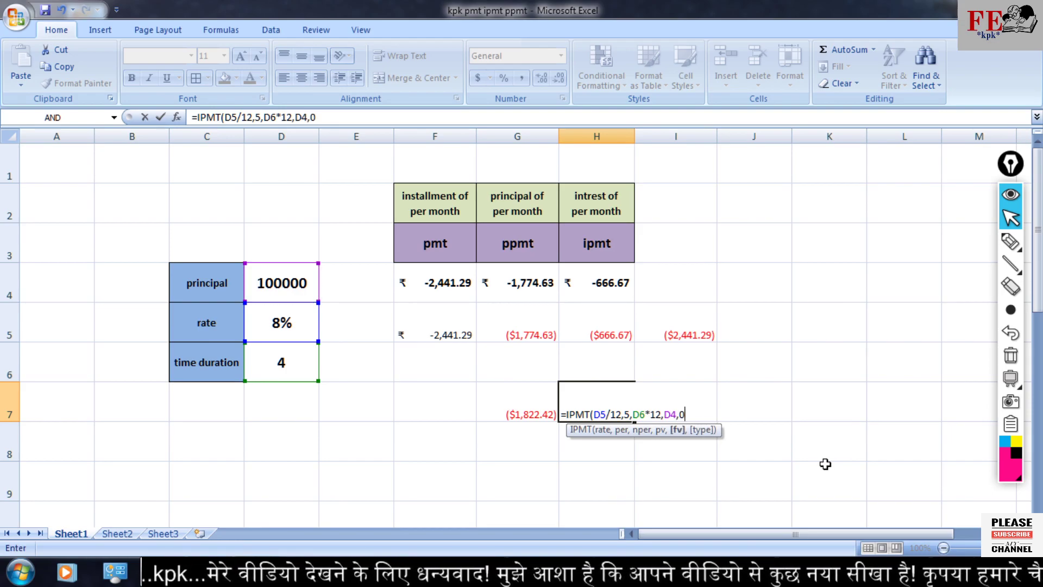
pyautogui.write(')')
pyautogui.press('Return')
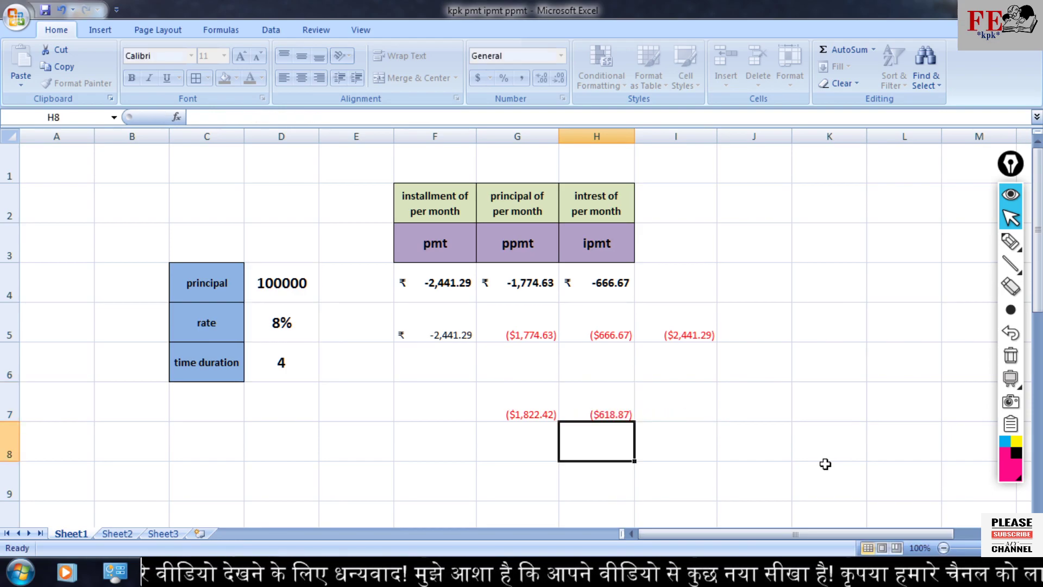
pyautogui.click(609, 397)
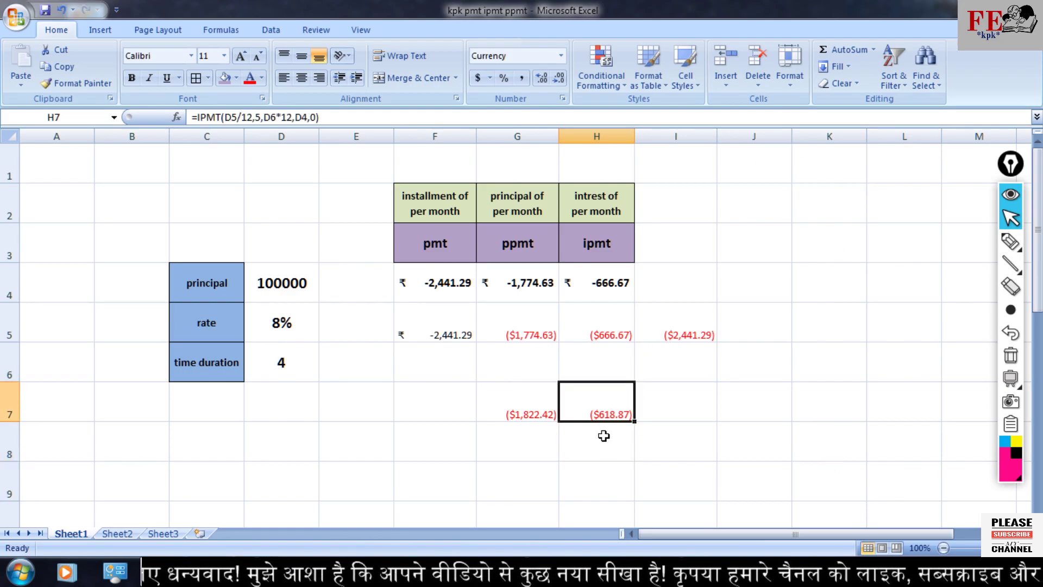
pyautogui.click(546, 402)
pyautogui.click(615, 403)
pyautogui.click(543, 408)
pyautogui.click(593, 407)
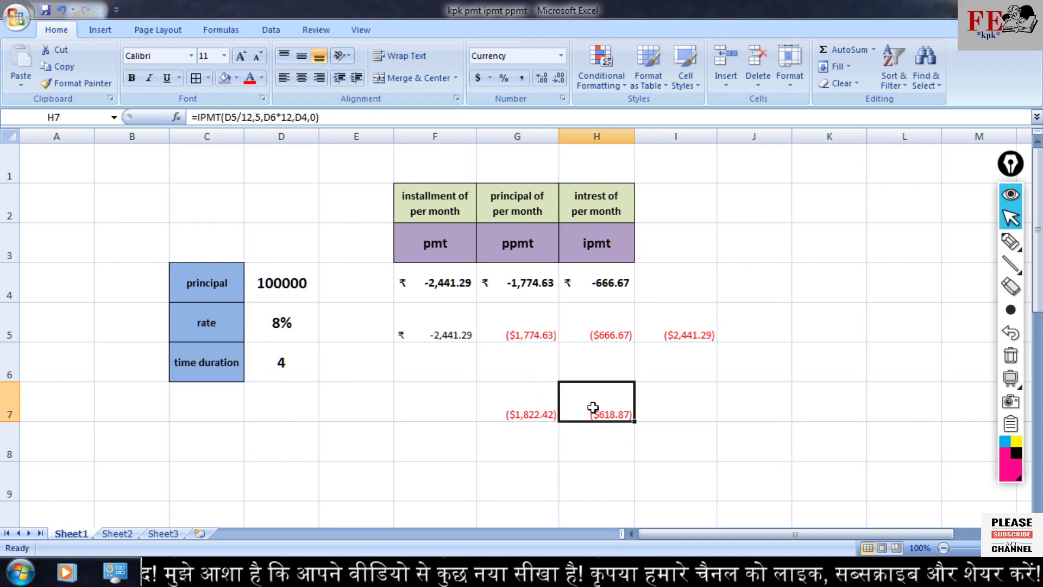
pyautogui.click(538, 407)
pyautogui.click(614, 413)
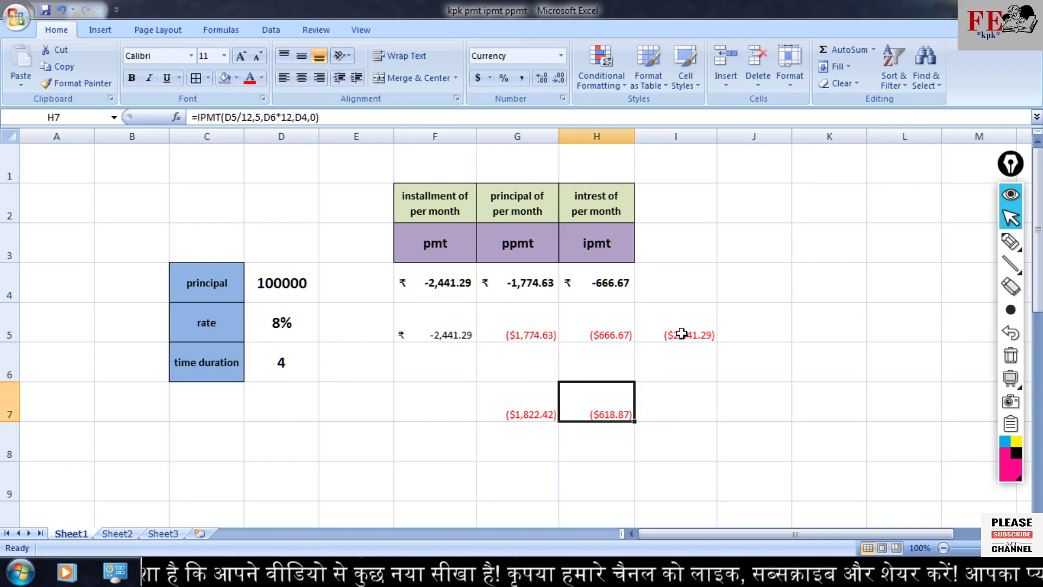
pyautogui.click(673, 403)
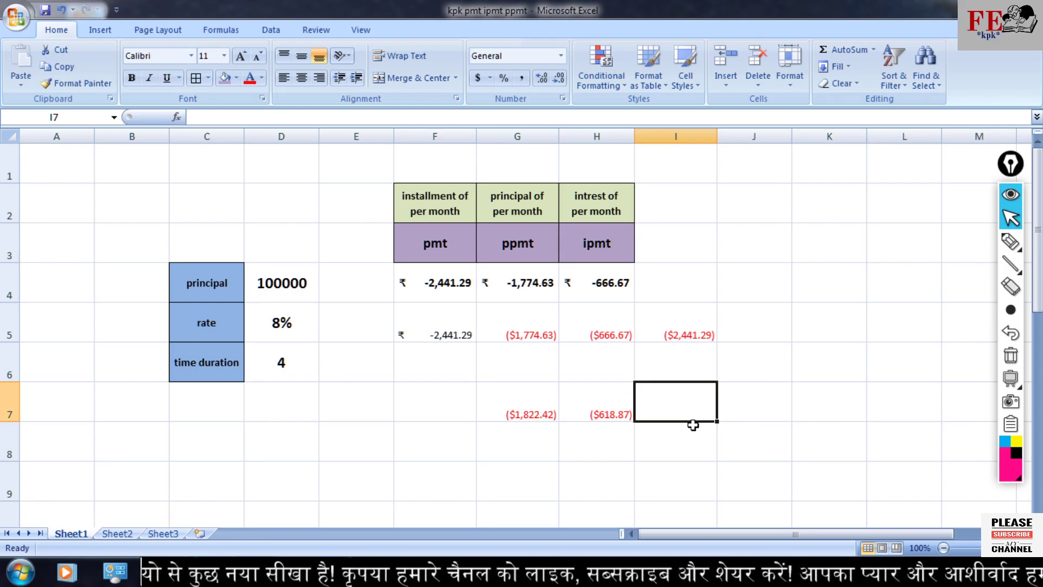
# Step: Enter =G7+H7 in I7, giving ($2,441.29)
pyautogui.write('=')
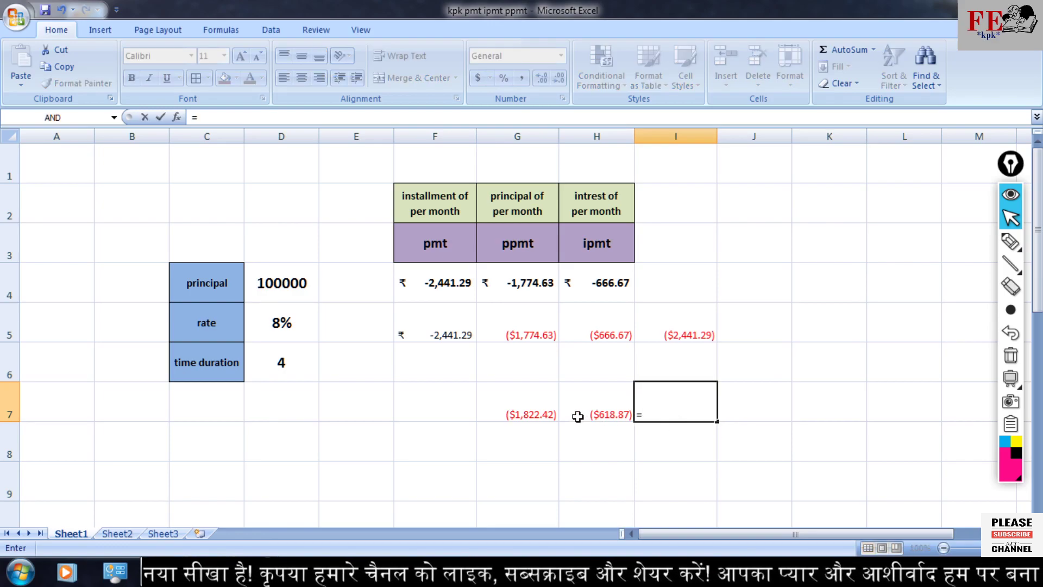
pyautogui.click(537, 412)
pyautogui.write('+')
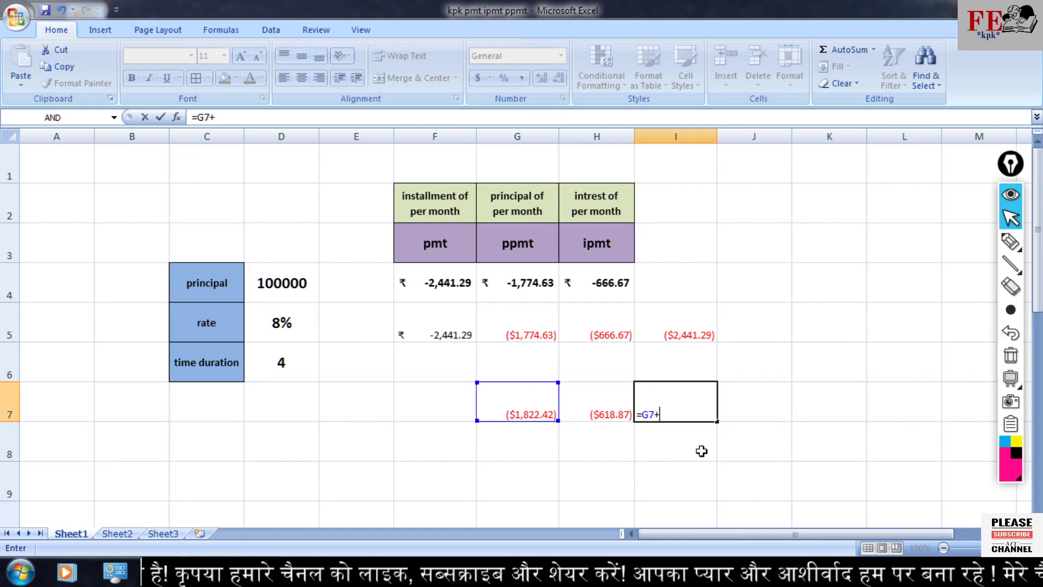
pyautogui.click(627, 412)
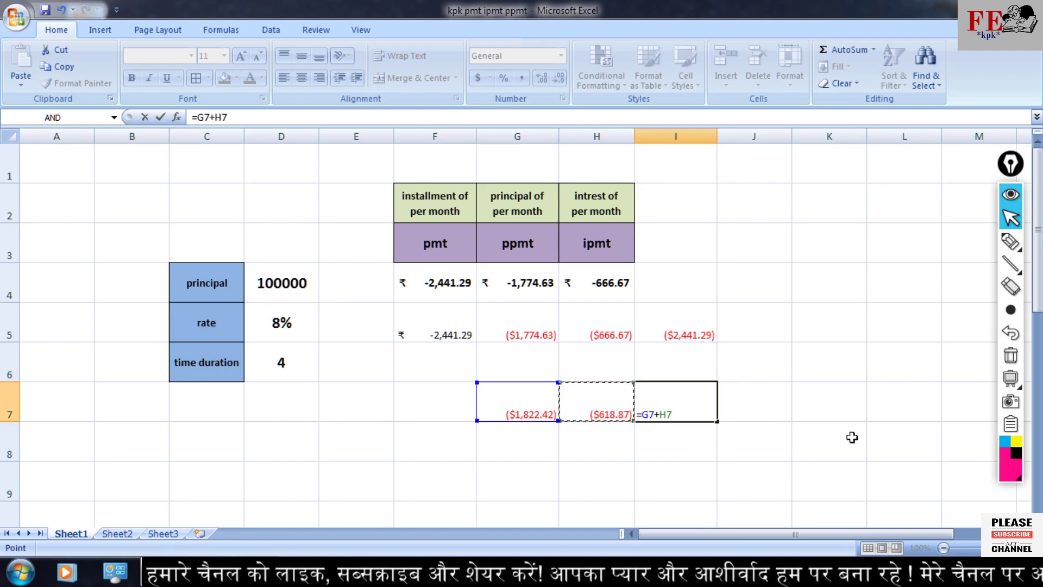
pyautogui.press('Return')
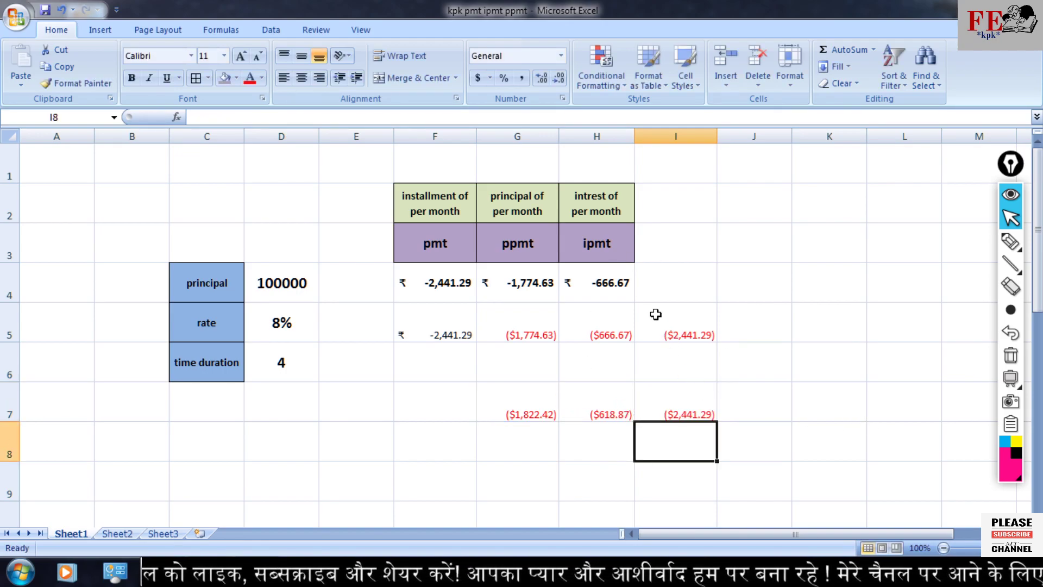